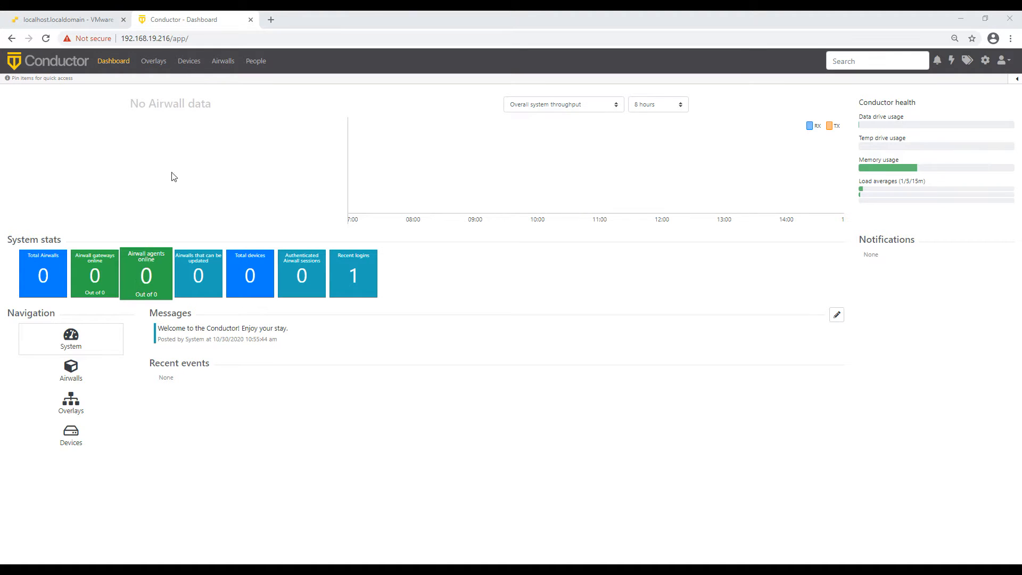
Step: Switch to VMware ESXi, open the console of the "Adding Airwalls to your Conductor 2.2.10" VM and log in as airsh
{"action": "left_click", "coordinate": [89, 21]}
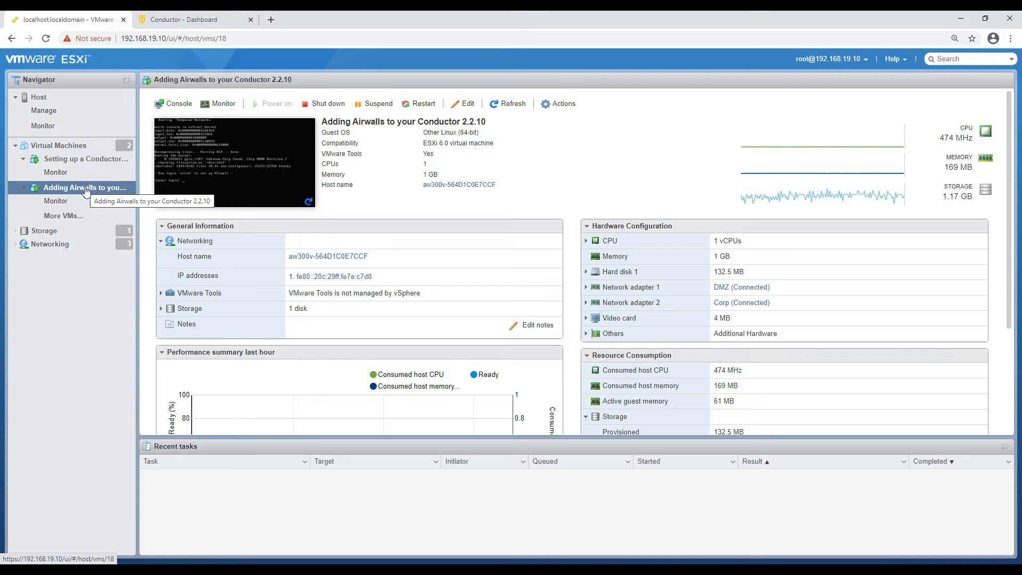
{"action": "left_click", "coordinate": [241, 187]}
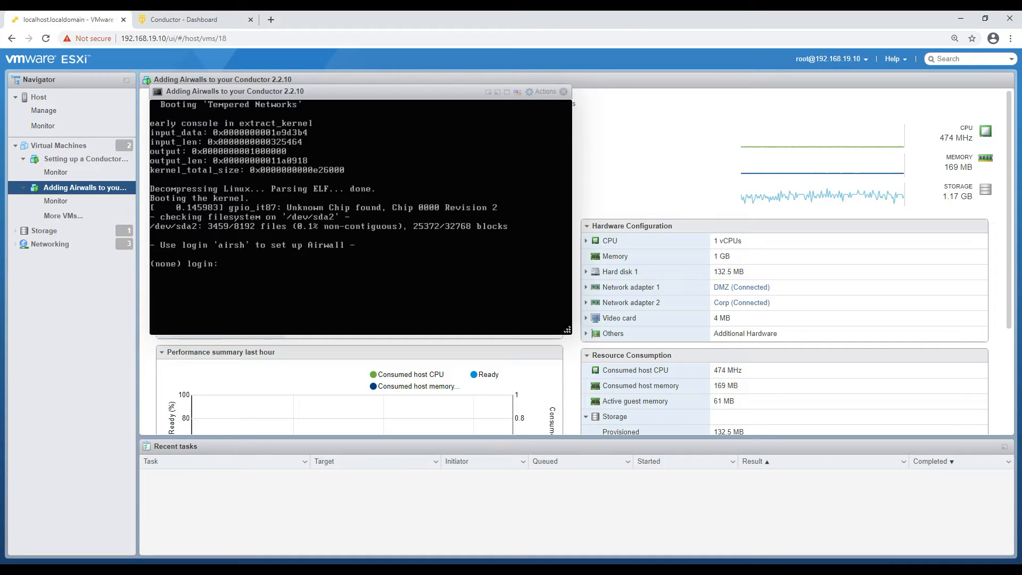
{"action": "type", "text": "airsh"}
{"action": "key", "text": "Return"}
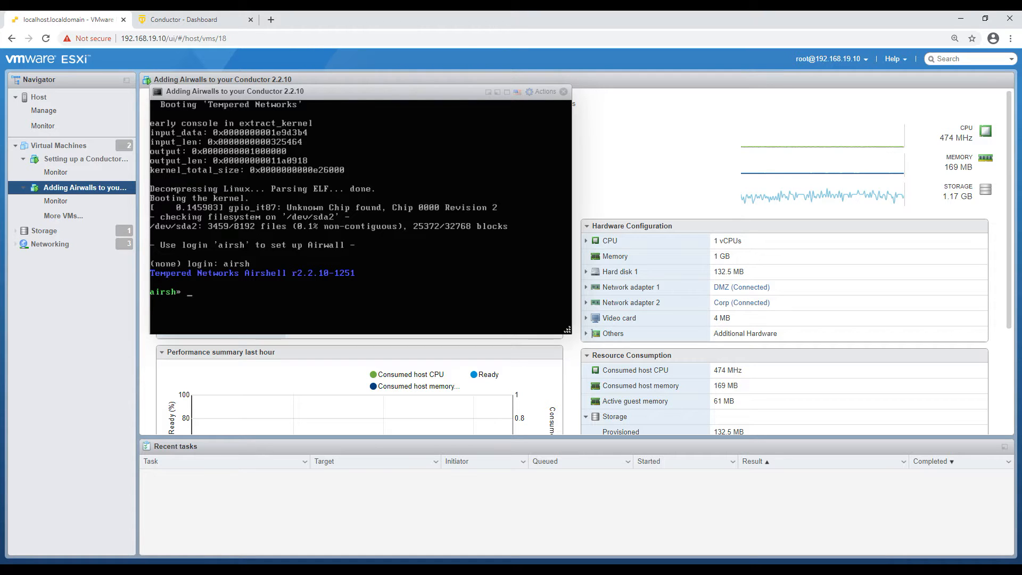
Step: Run the color command in Airshell and list the available commands
{"action": "type", "text": "help"}
{"action": "key", "text": "Return"}
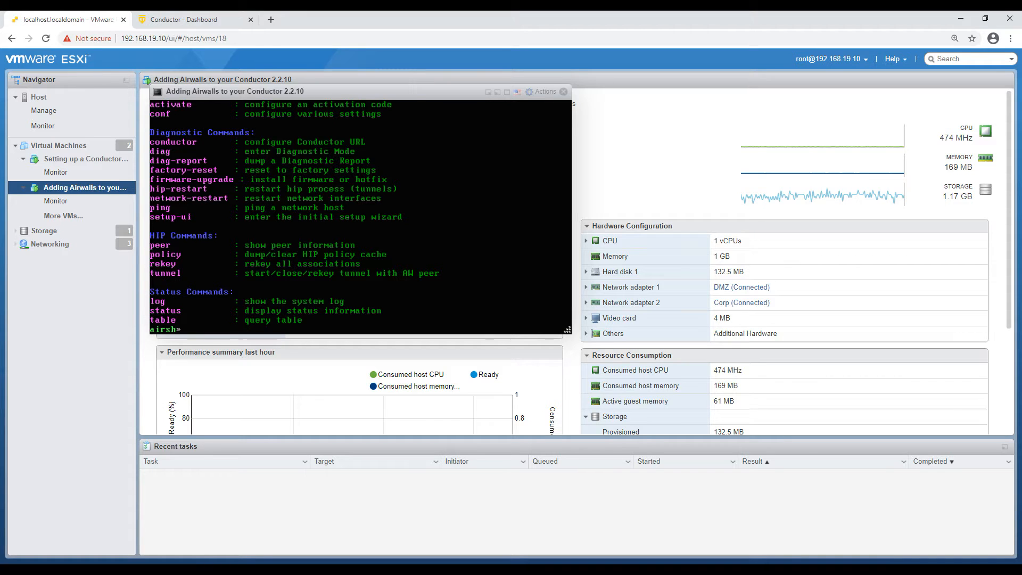
{"action": "type", "text": "color"}
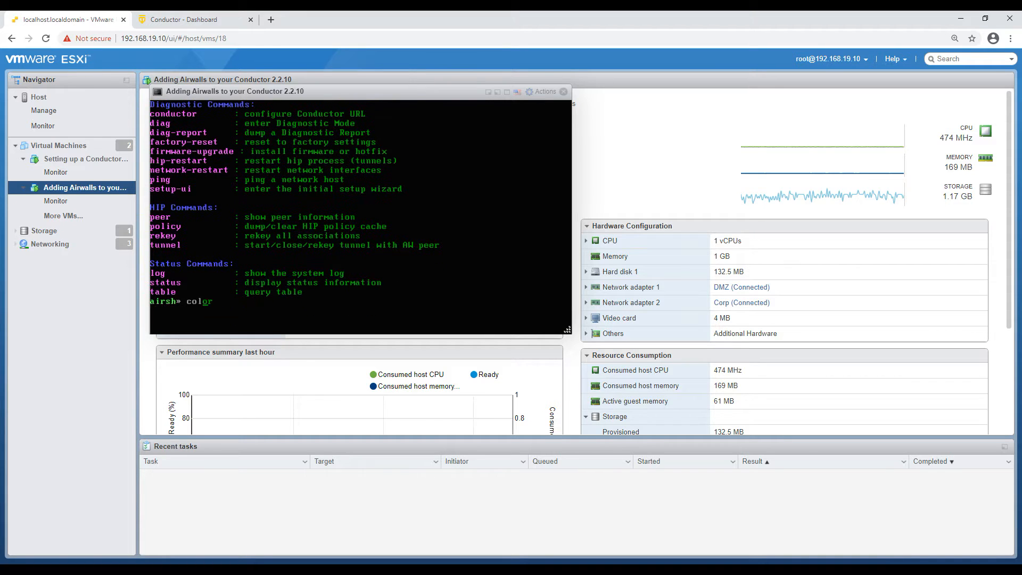
{"action": "key", "text": "Return"}
{"action": "type", "text": "help"}
{"action": "key", "text": "Return"}
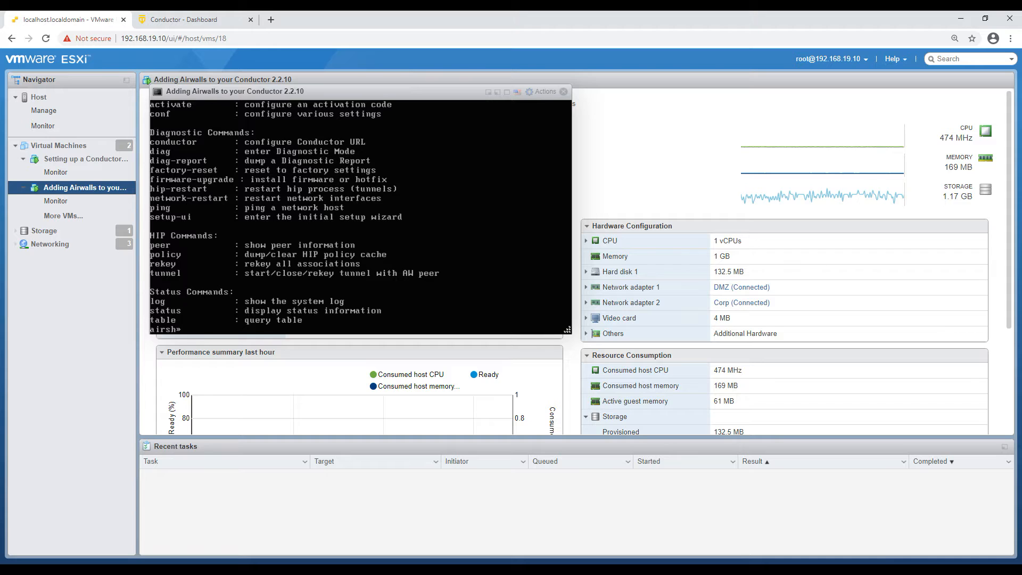
Step: Display the Airwall's status information and list the options of the conf command
{"action": "type", "text": "tus"}
{"action": "key", "text": "Return"}
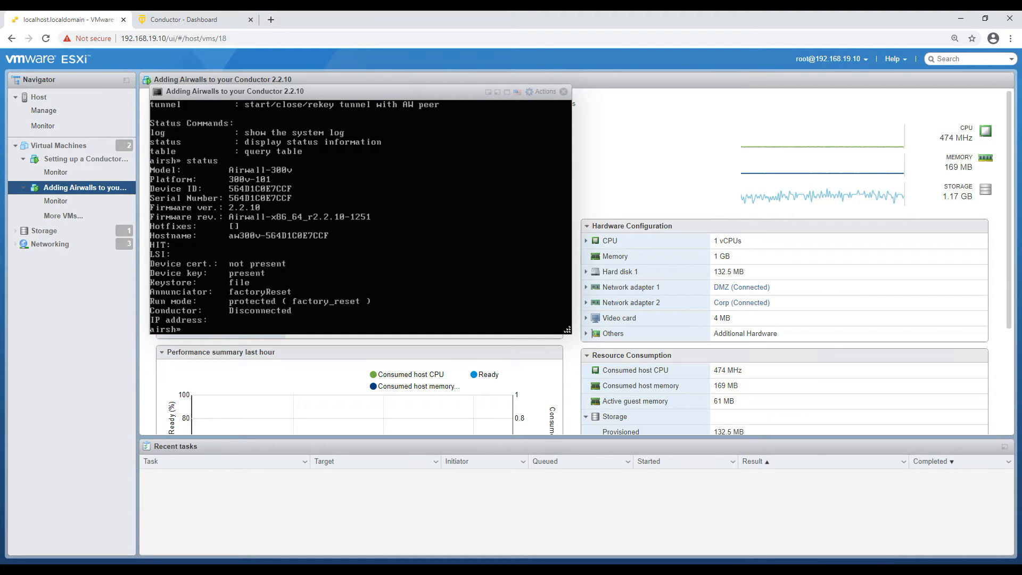
{"action": "key", "text": "Return"}
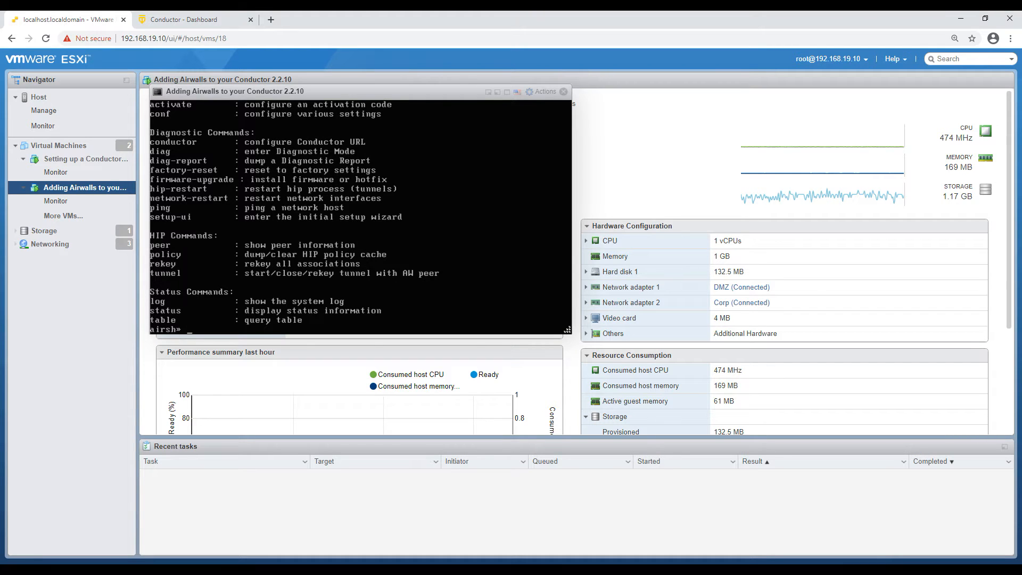
{"action": "type", "text": "conf"}
{"action": "key", "text": "Return"}
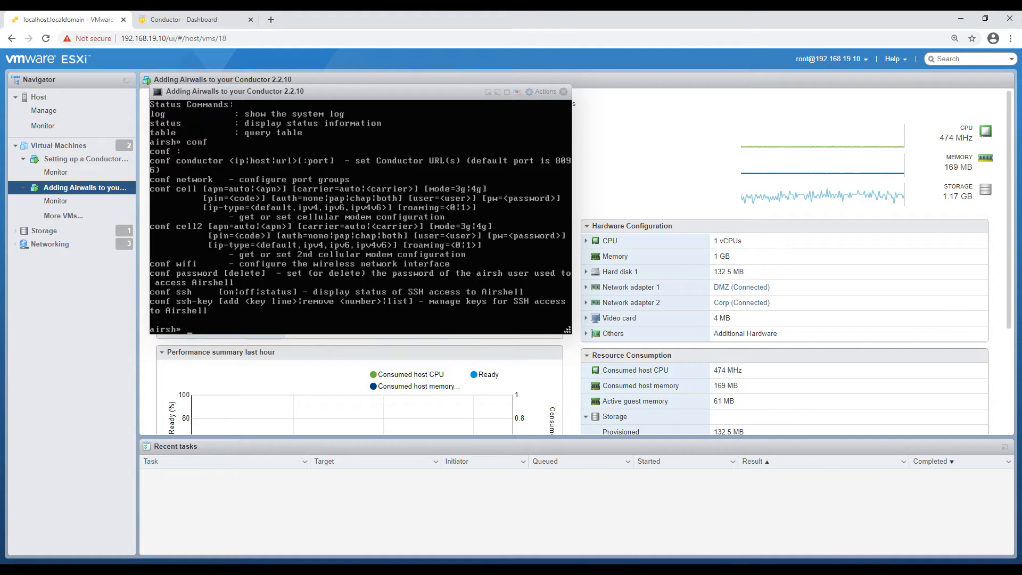
Step: Open the network configuration with conf network and delete the DHCP address entry from Underlay Port Group 1
{"action": "type", "text": "conf network"}
{"action": "key", "text": "Return"}
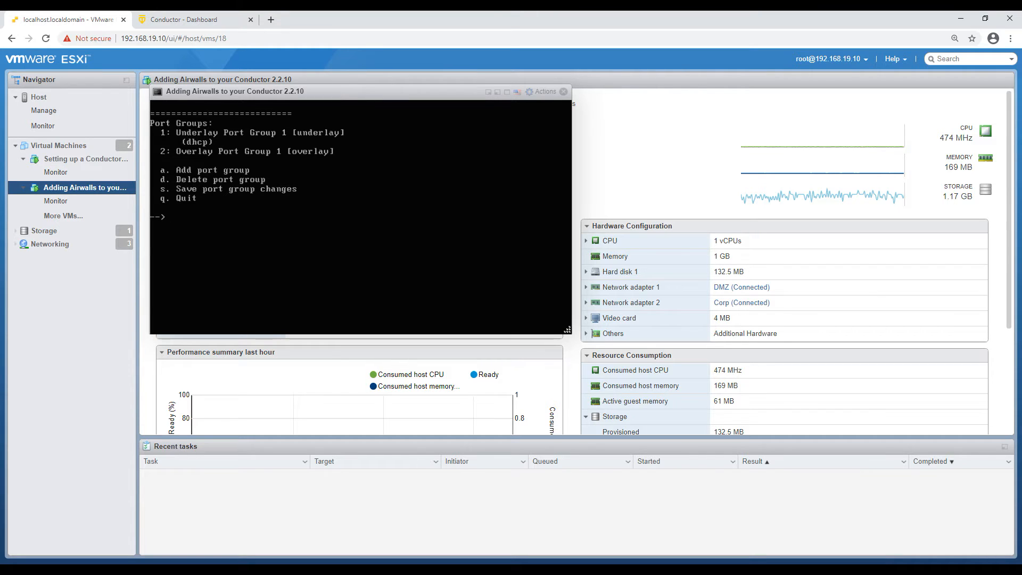
{"action": "type", "text": "1"}
{"action": "key", "text": "Return"}
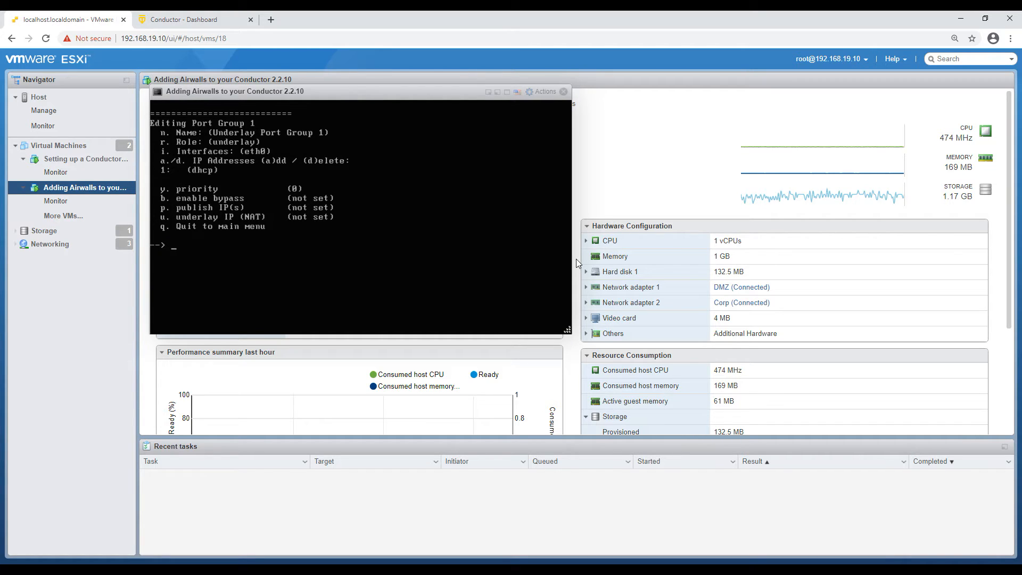
{"action": "type", "text": "d"}
{"action": "key", "text": "Return"}
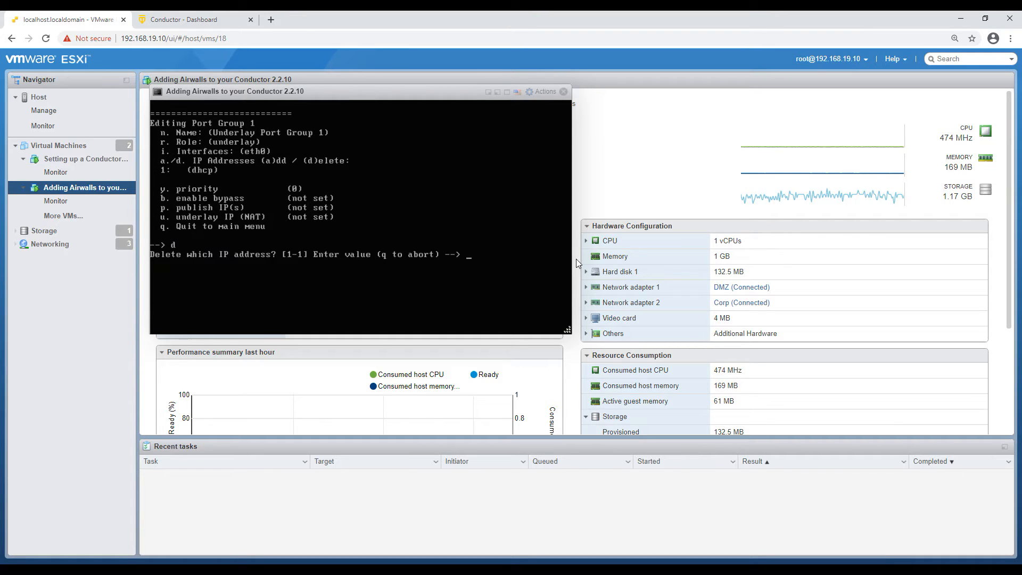
{"action": "type", "text": "1"}
{"action": "key", "text": "Return"}
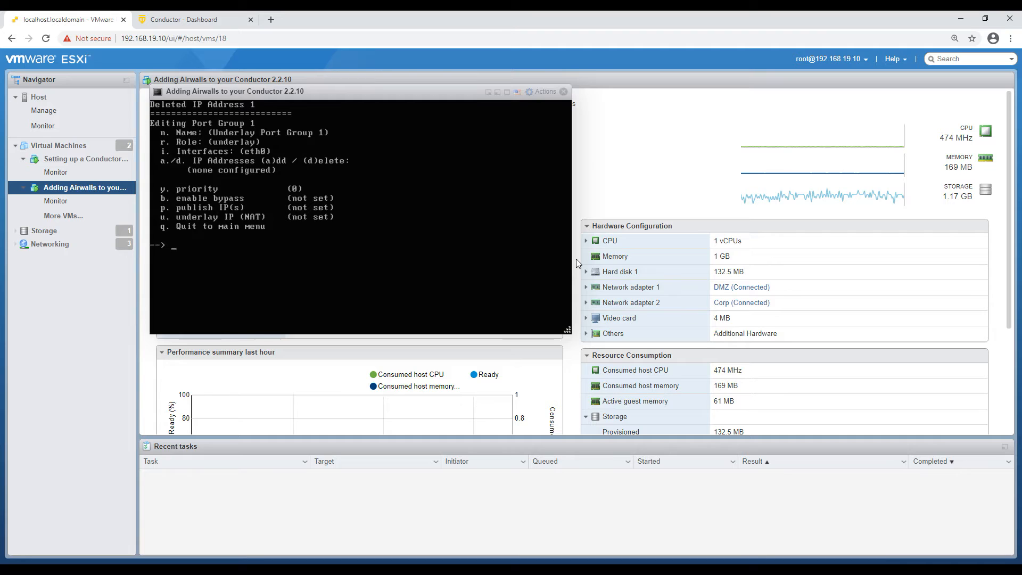
Step: Add a static address entry to Underlay Port Group 1 and set its IP address to 192.168.19.100/24
{"action": "key", "text": "a"}
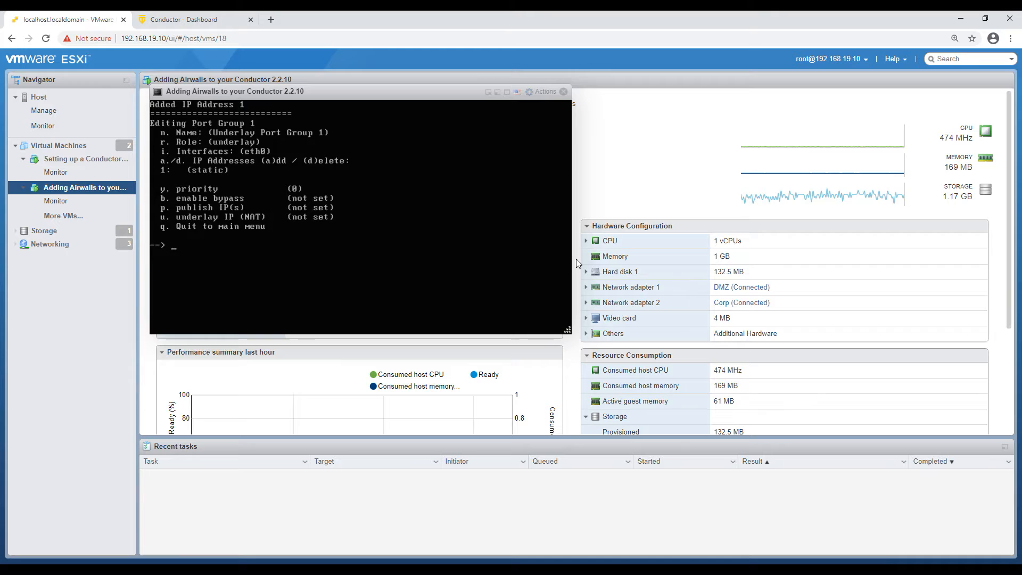
{"action": "type", "text": "1"}
{"action": "key", "text": "Return"}
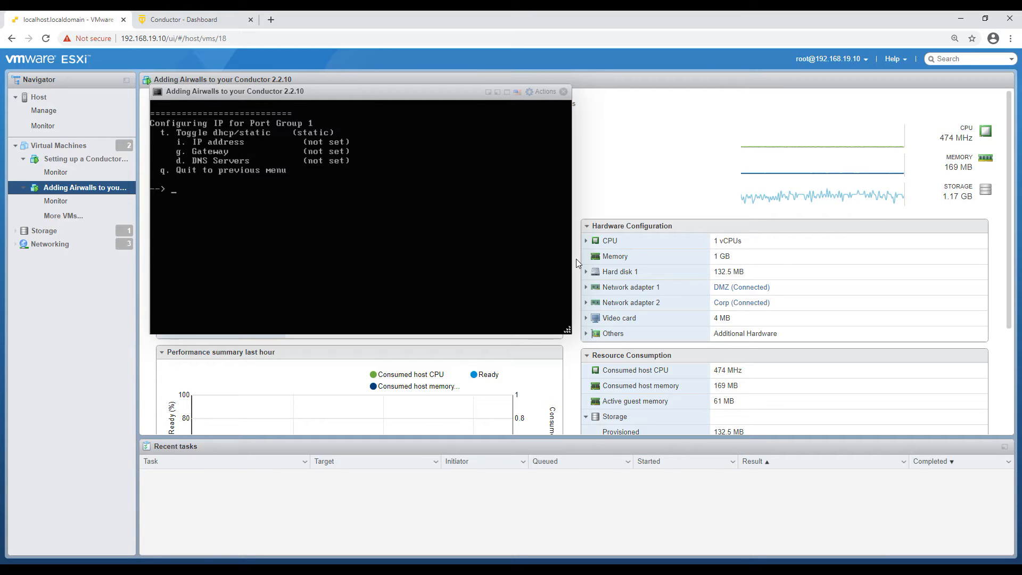
{"action": "type", "text": "i"}
{"action": "key", "text": "Return"}
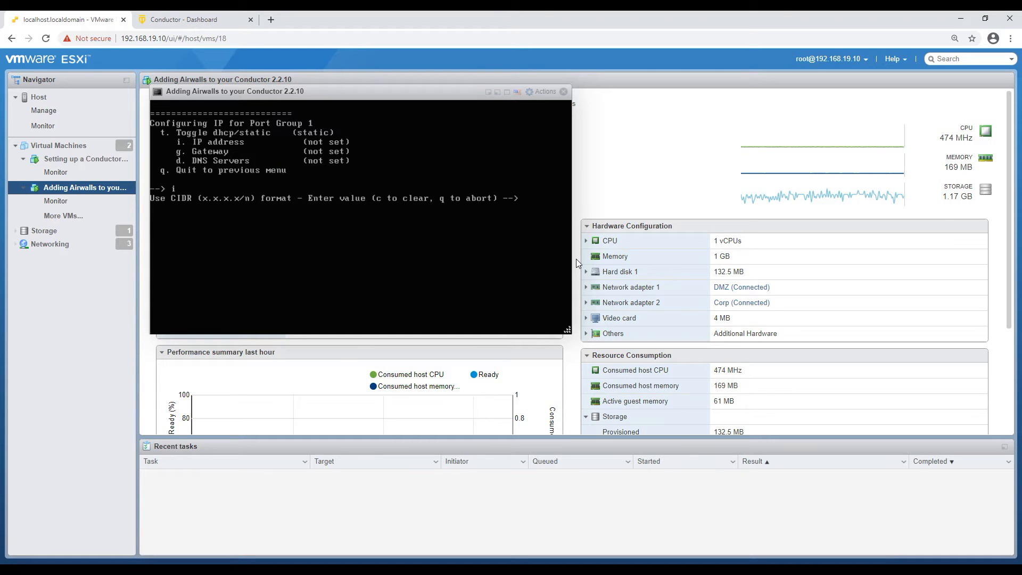
{"action": "type", "text": "92.0"}
{"action": "key", "text": "BackSpace"}
{"action": "type", "text": "168.19.100/24"}
{"action": "key", "text": "Return"}
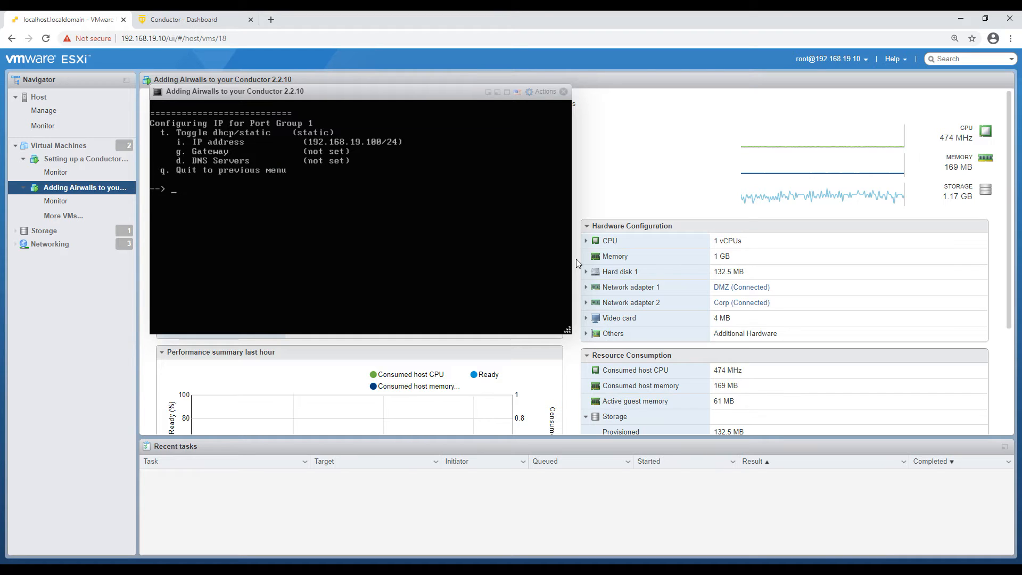
Step: Set the port group's gateway to 192.168.19.254 and its DNS server to 8.8.8.8
{"action": "type", "text": "g"}
{"action": "key", "text": "Return"}
{"action": "type", "text": "192.16"}
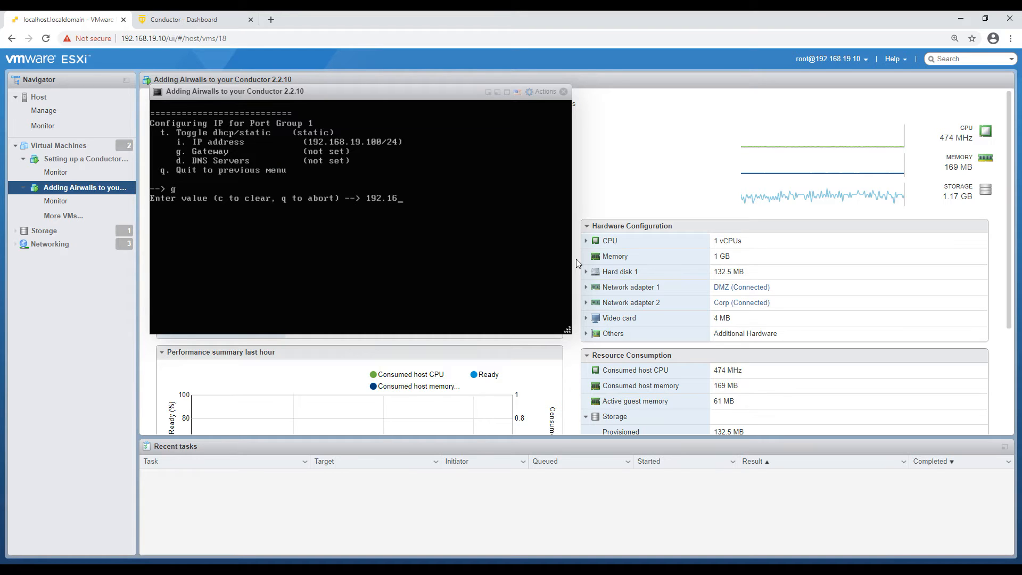
{"action": "type", "text": "8.19.254"}
{"action": "key", "text": "Return"}
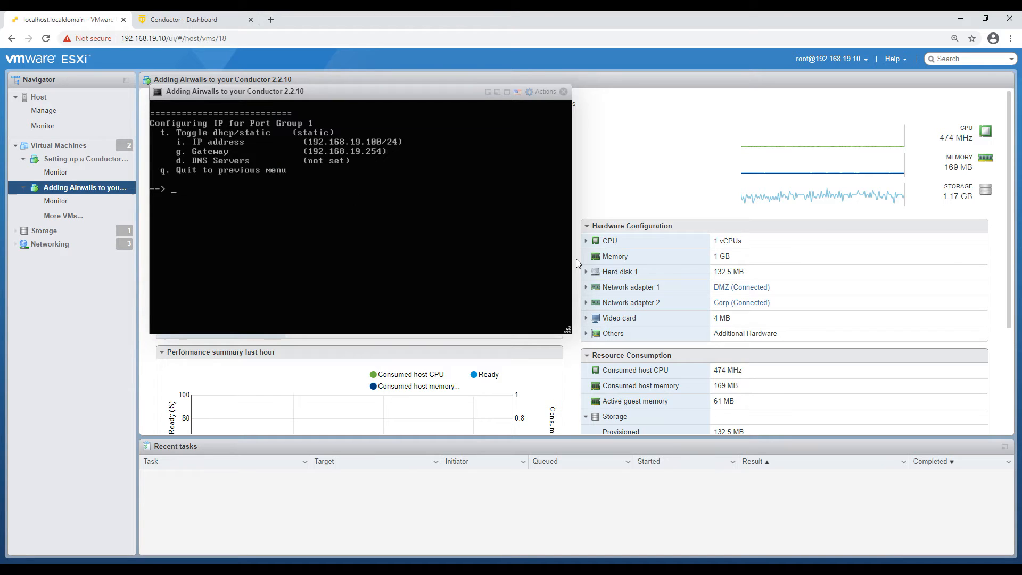
{"action": "type", "text": "d"}
{"action": "key", "text": "Return"}
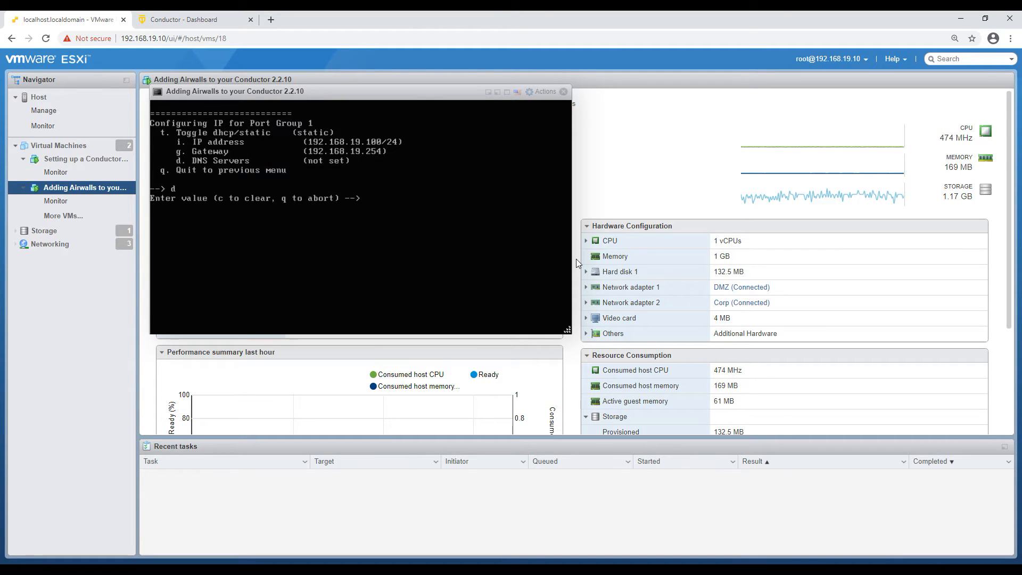
{"action": "type", "text": "8.8.8.8"}
{"action": "key", "text": "Return"}
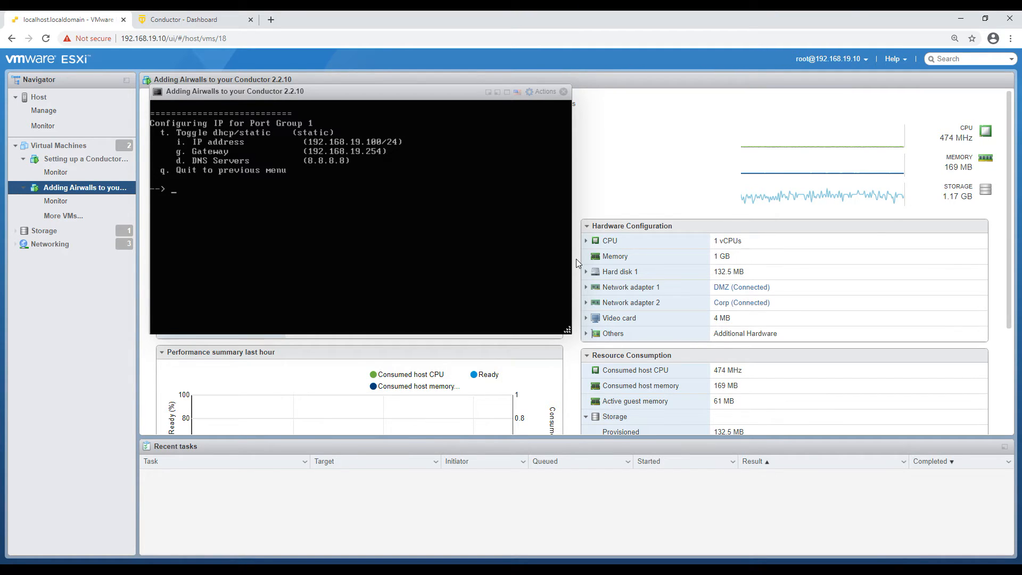
Step: Return to the port groups list, save the port group changes and quit the network configuration
{"action": "type", "text": "q"}
{"action": "key", "text": "Return"}
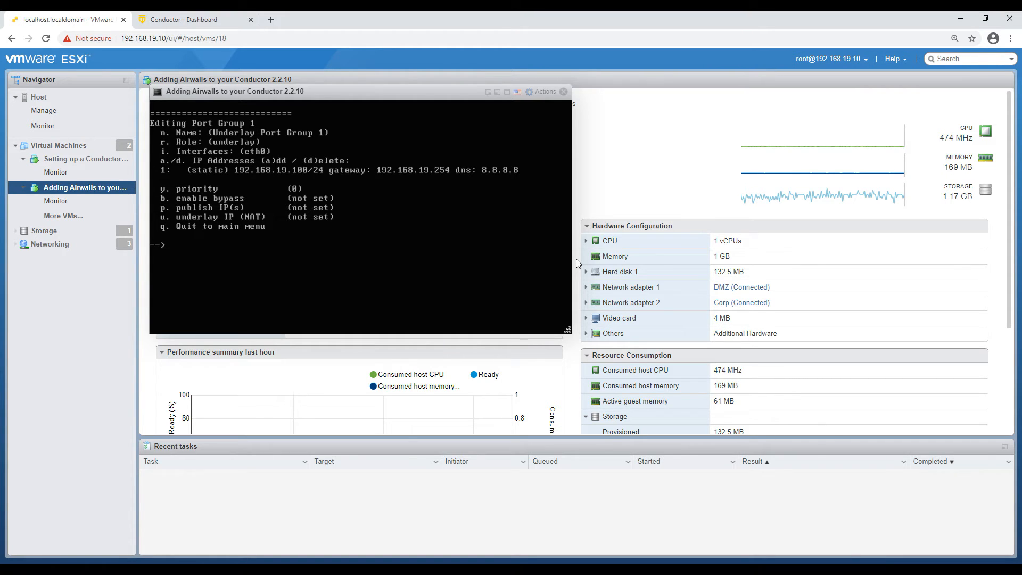
{"action": "type", "text": "q"}
{"action": "key", "text": "Return"}
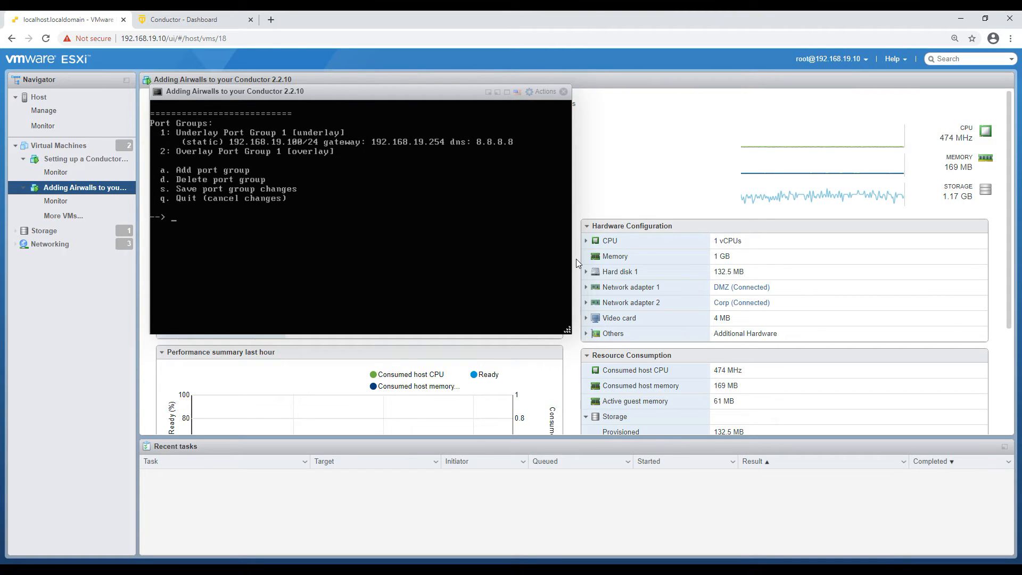
{"action": "type", "text": "s"}
{"action": "key", "text": "Return"}
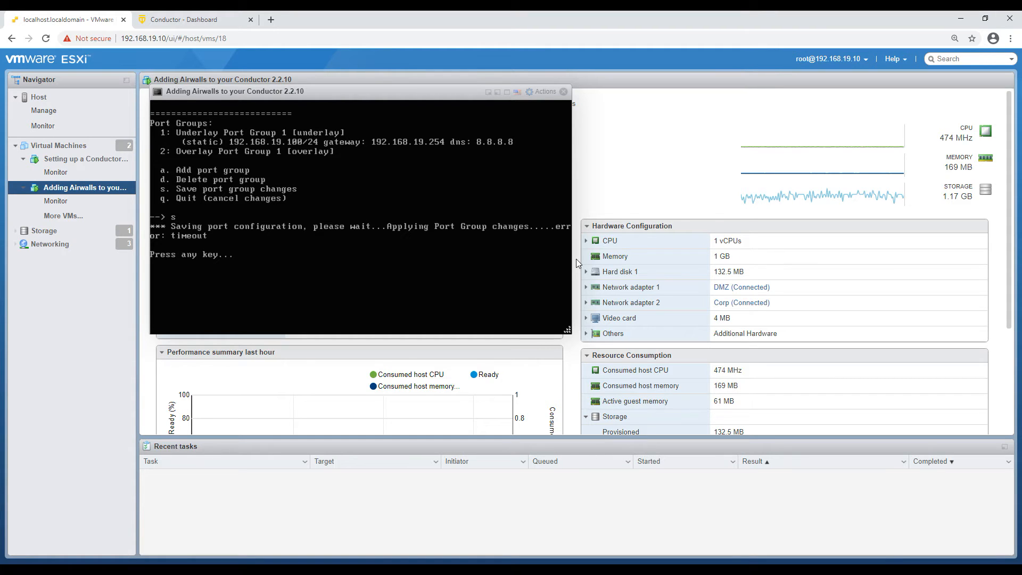
{"action": "key", "text": "Return"}
{"action": "type", "text": "q"}
{"action": "key", "text": "Return"}
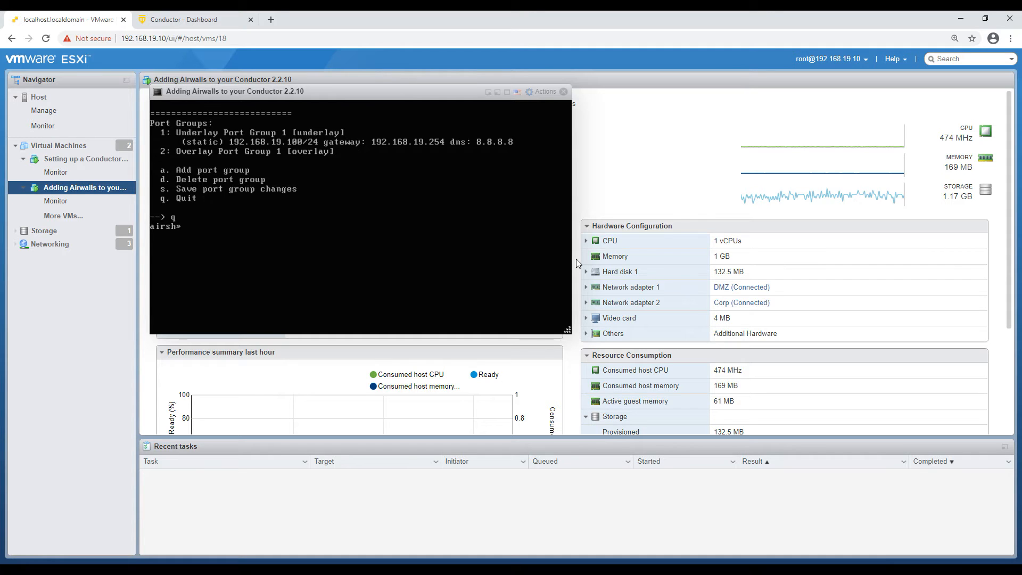
Step: Check the Airwall's status and ping 192.168.19.254, 8.8.8.8 and 192.168.19.216
{"action": "type", "text": "status"}
{"action": "key", "text": "Return"}
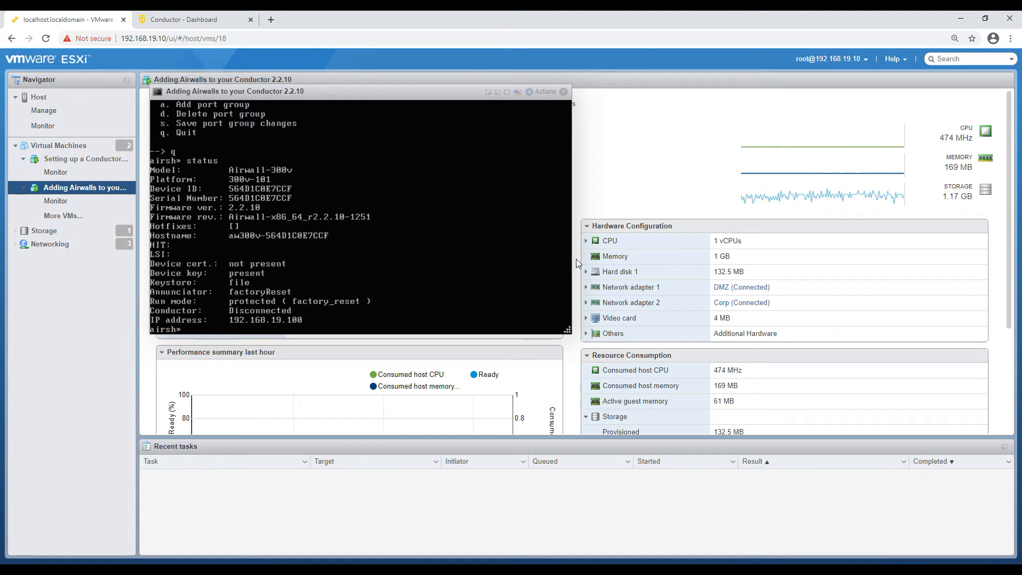
{"action": "type", "text": "ing 192.168.19.254"}
{"action": "key", "text": "Return"}
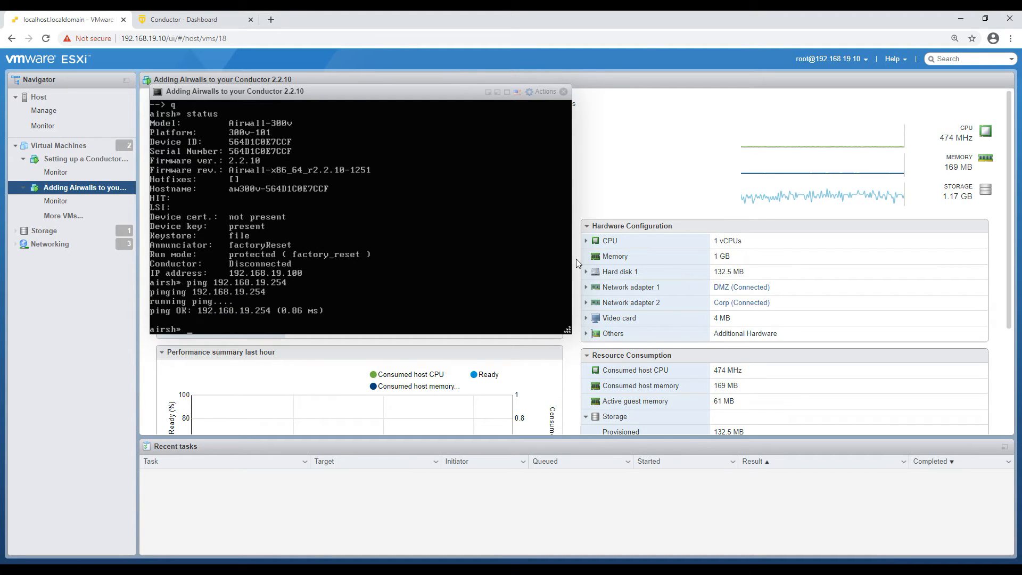
{"action": "type", "text": "ping 8.8.8.8"}
{"action": "key", "text": "Return"}
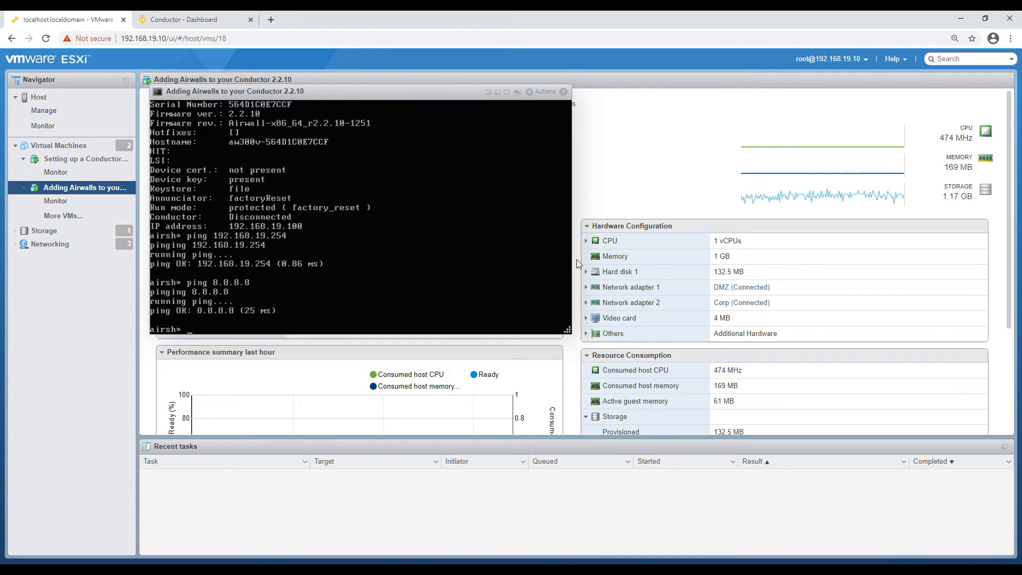
{"action": "type", "text": "ing 192.16+8.19.216"}
{"action": "key", "text": "BackSpace"}
{"action": "key", "text": "Return"}
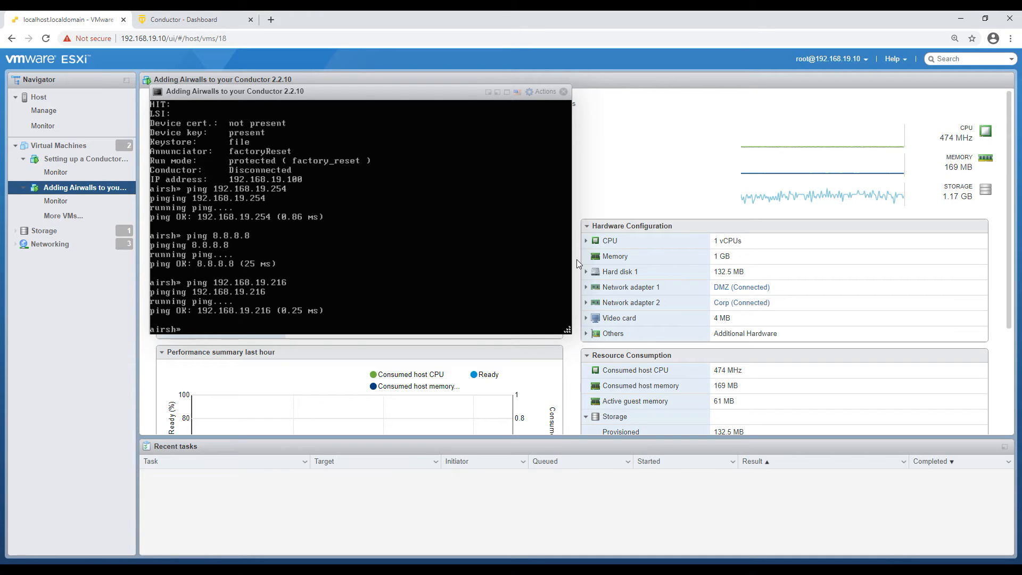
Step: Check the Conductor connection status and display the usage of the conductor command
{"action": "key", "text": "Return"}
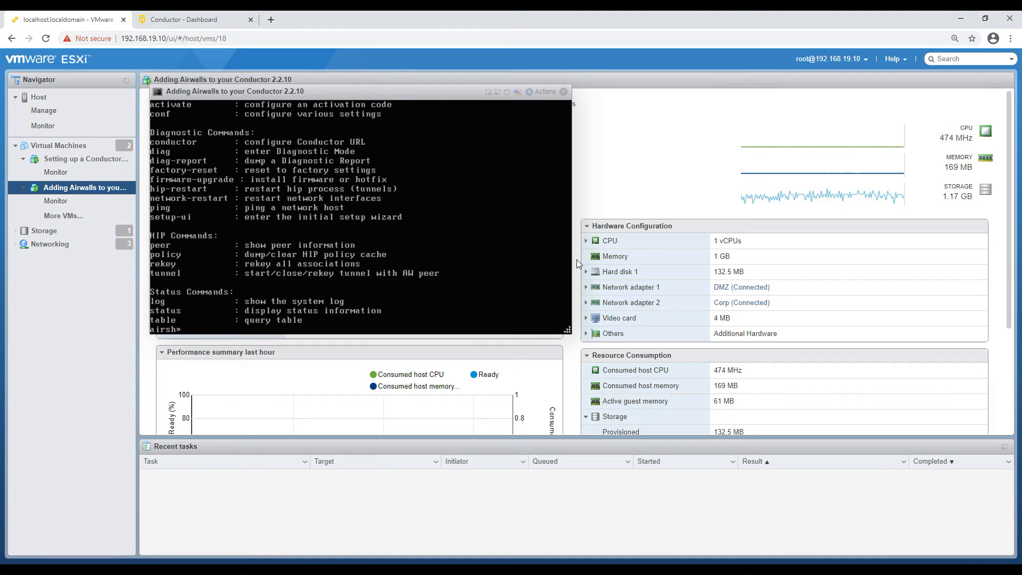
{"action": "type", "text": "onductor status"}
{"action": "key", "text": "Return"}
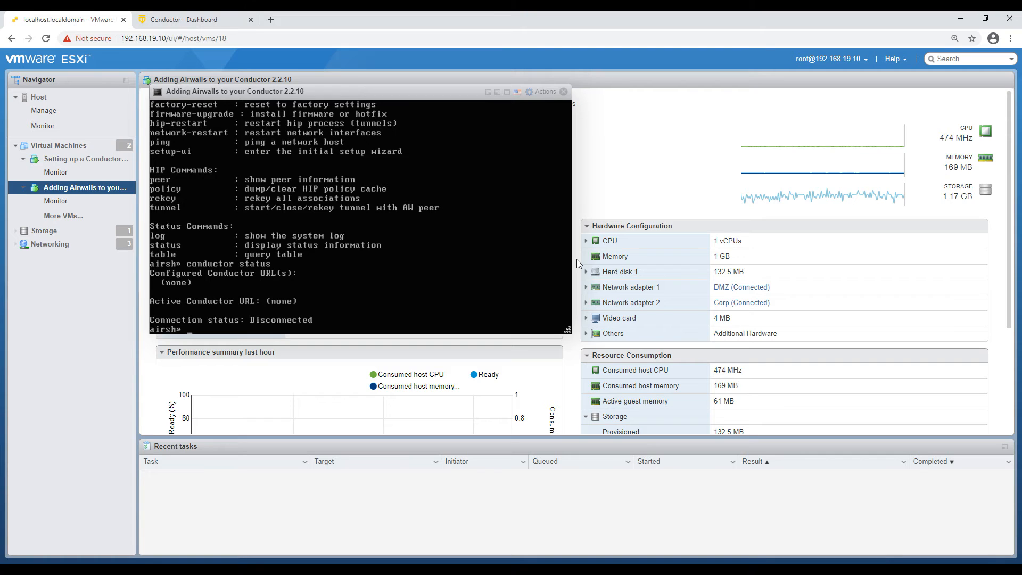
{"action": "type", "text": "conductor"}
{"action": "key", "text": "Return"}
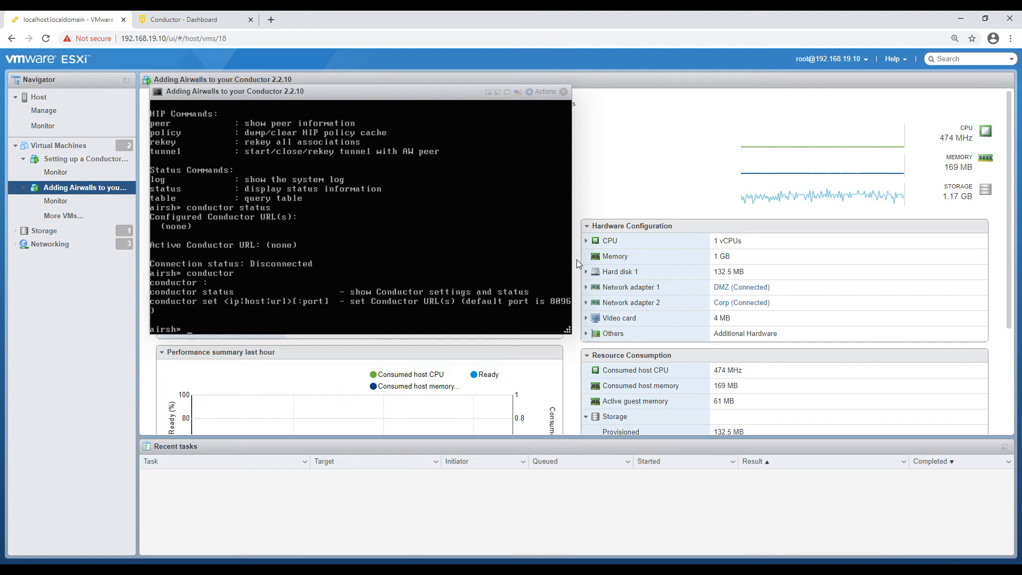
Step: Set the Airwall's Conductor address to 192.168.19.216 with conductor set and switch to the Conductor dashboard
{"action": "type", "text": "onductor set airwall.tempered.io"}
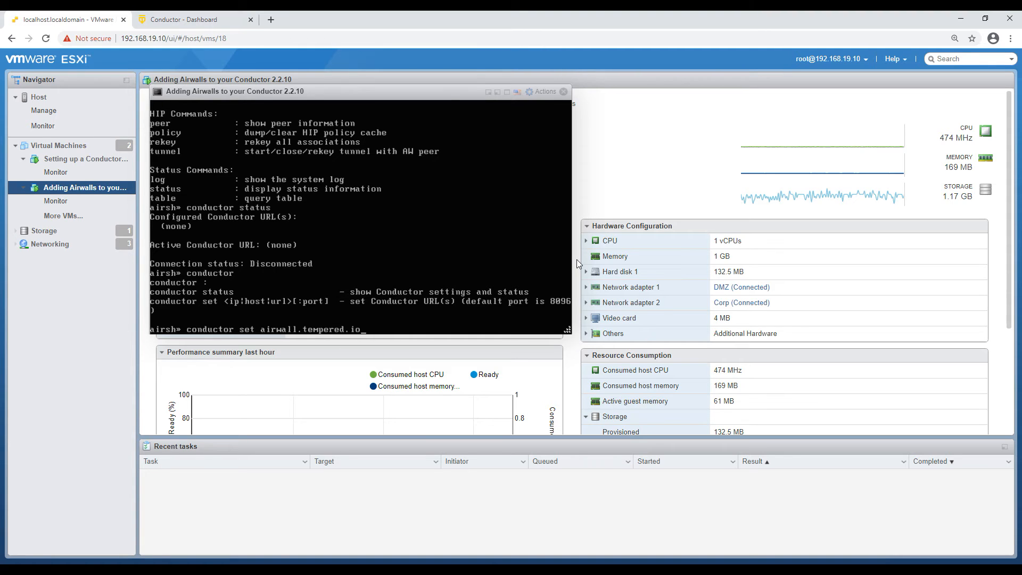
{"action": "key", "text": "BackSpace"}
{"action": "key", "text": "BackSpace"}
{"action": "key", "text": "BackSpace"}
{"action": "key", "text": "BackSpace"}
{"action": "key", "text": "BackSpace"}
{"action": "key", "text": "BackSpace"}
{"action": "key", "text": "BackSpace"}
{"action": "key", "text": "BackSpace"}
{"action": "key", "text": "BackSpace"}
{"action": "key", "text": "BackSpace"}
{"action": "key", "text": "BackSpace"}
{"action": "key", "text": "BackSpace"}
{"action": "key", "text": "BackSpace"}
{"action": "key", "text": "BackSpace"}
{"action": "key", "text": "BackSpace"}
{"action": "key", "text": "BackSpace"}
{"action": "key", "text": "BackSpace"}
{"action": "key", "text": "BackSpace"}
{"action": "key", "text": "BackSpace"}
{"action": "type", "text": "192.1"}
{"action": "type", "text": "68"}
{"action": "type", "text": ".19"}
{"action": "type", "text": ".1"}
{"action": "type", "text": "00"}
{"action": "key", "text": "BackSpace"}
{"action": "key", "text": "BackSpace"}
{"action": "key", "text": "BackSpace"}
{"action": "type", "text": "216"}
{"action": "key", "text": "Return"}
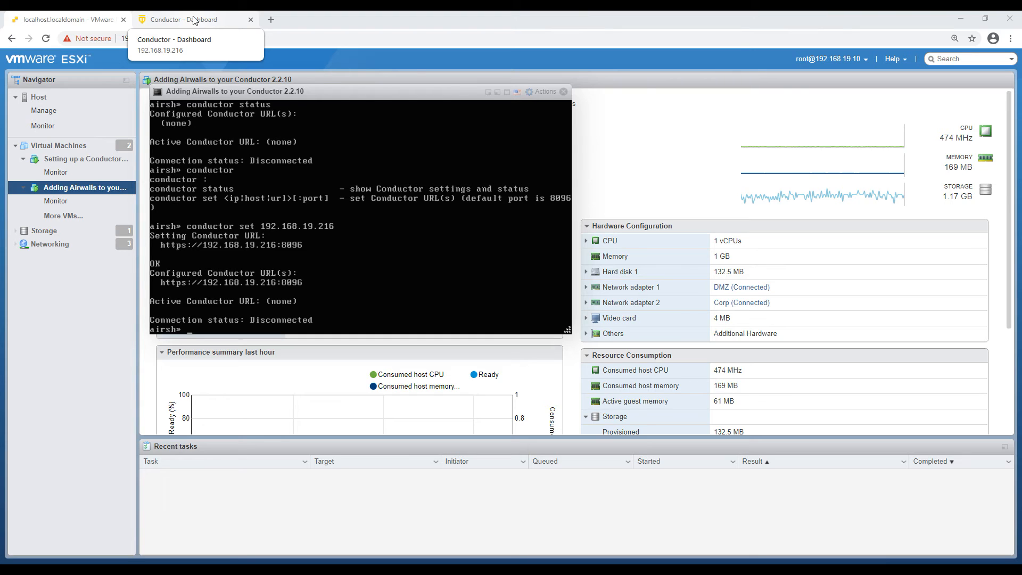
{"action": "key", "text": "ctrl+Tab"}
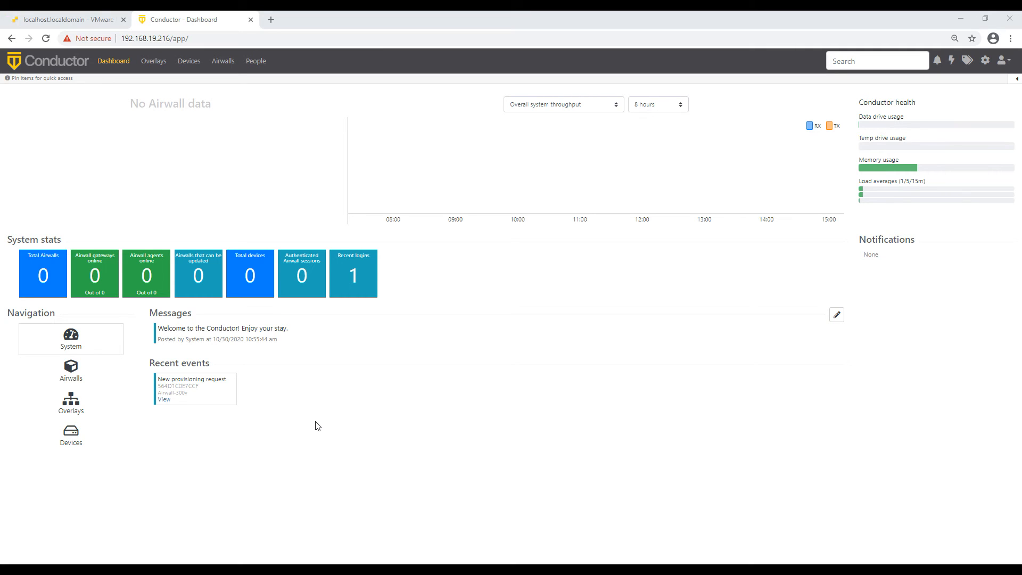
Step: View the new provisioning request's details and run status in the Airwall's VMware ESXi console to compare the device identifiers
{"action": "left_click", "coordinate": [162, 400]}
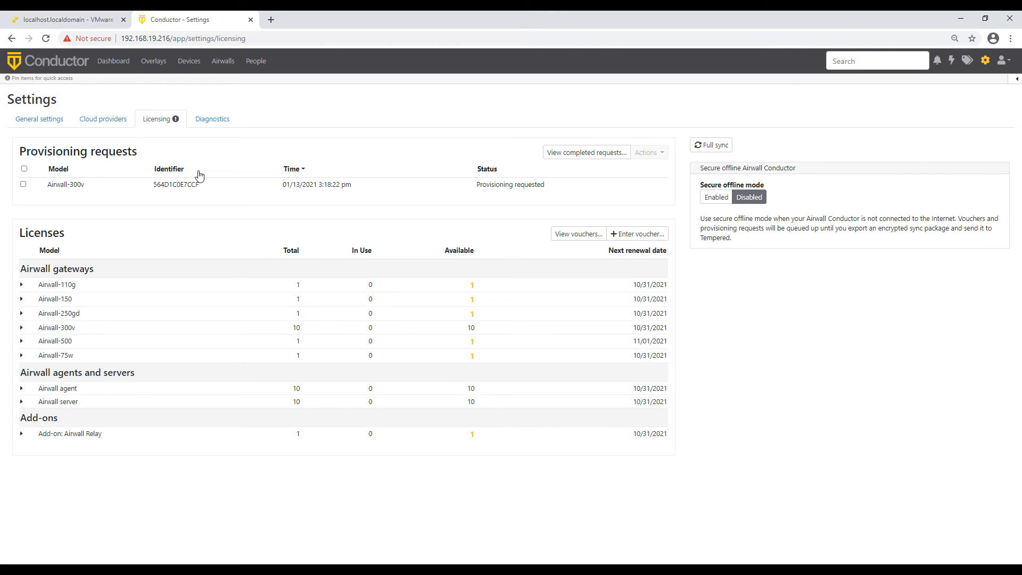
{"action": "left_click", "coordinate": [87, 21]}
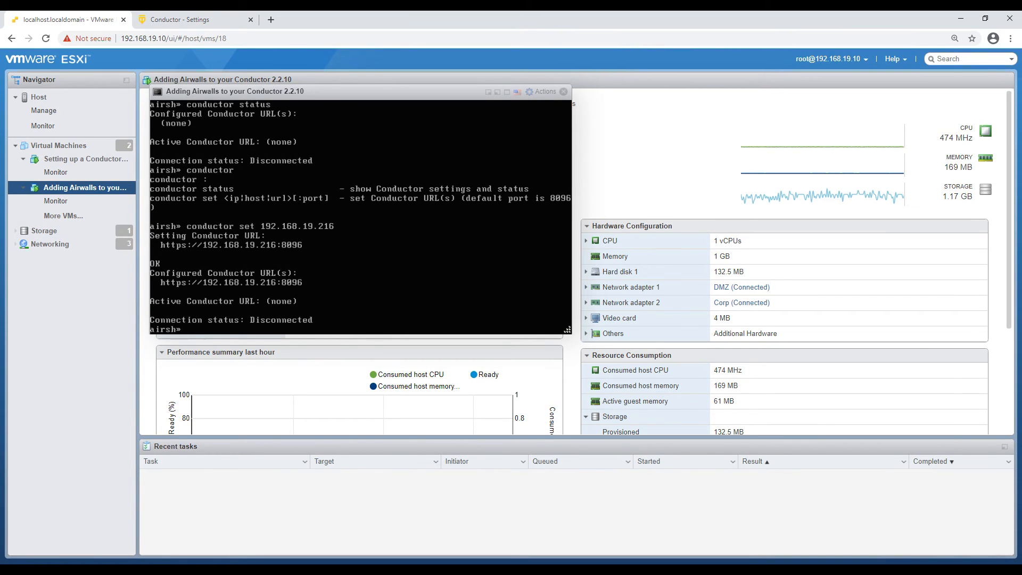
{"action": "type", "text": "status"}
{"action": "key", "text": "Return"}
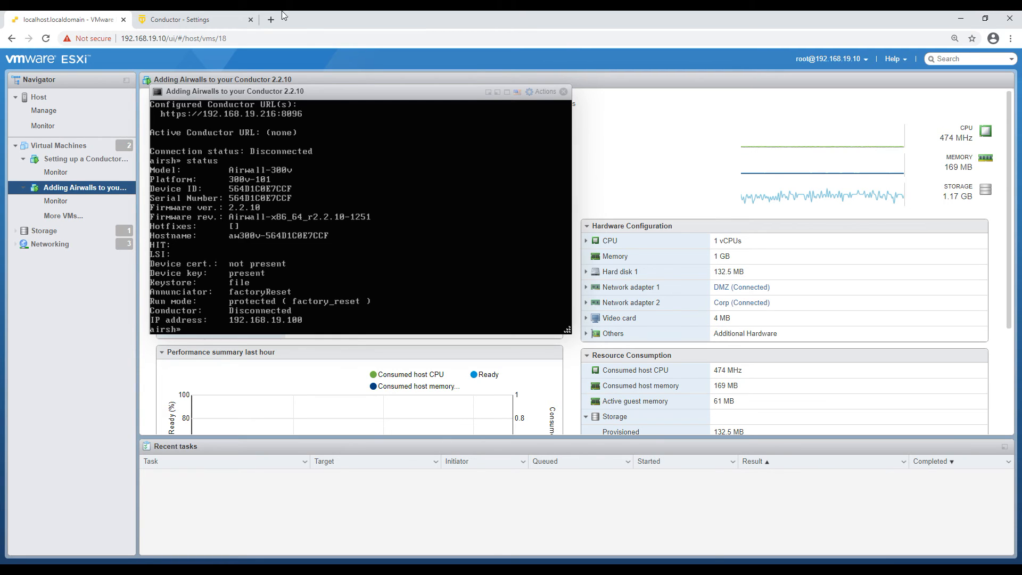
Step: Return to the Conductor licensing settings and grant the pending Airwall-300v provisioning request
{"action": "left_click", "coordinate": [192, 17]}
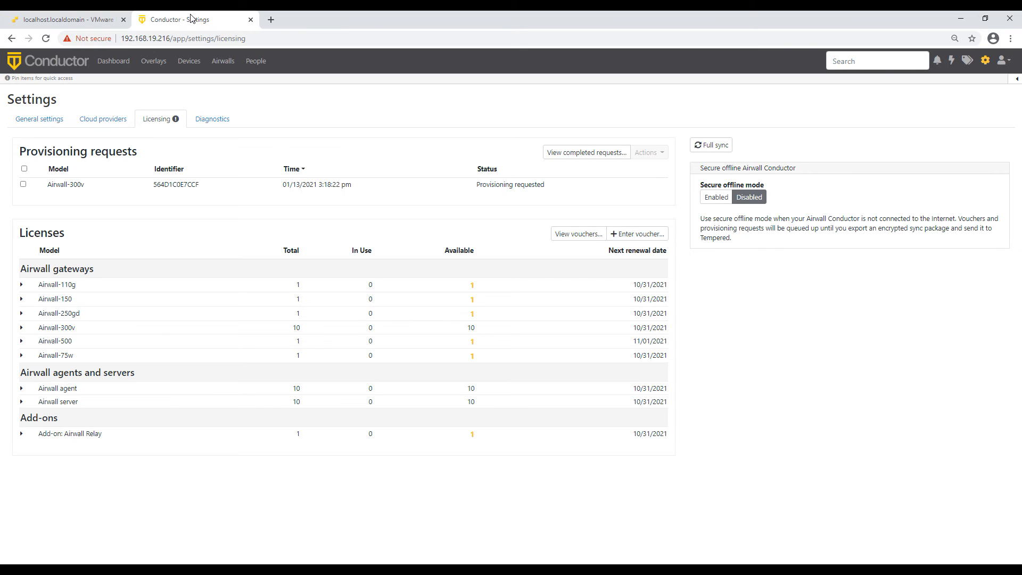
{"action": "left_click", "coordinate": [23, 184]}
{"action": "left_click", "coordinate": [648, 153]}
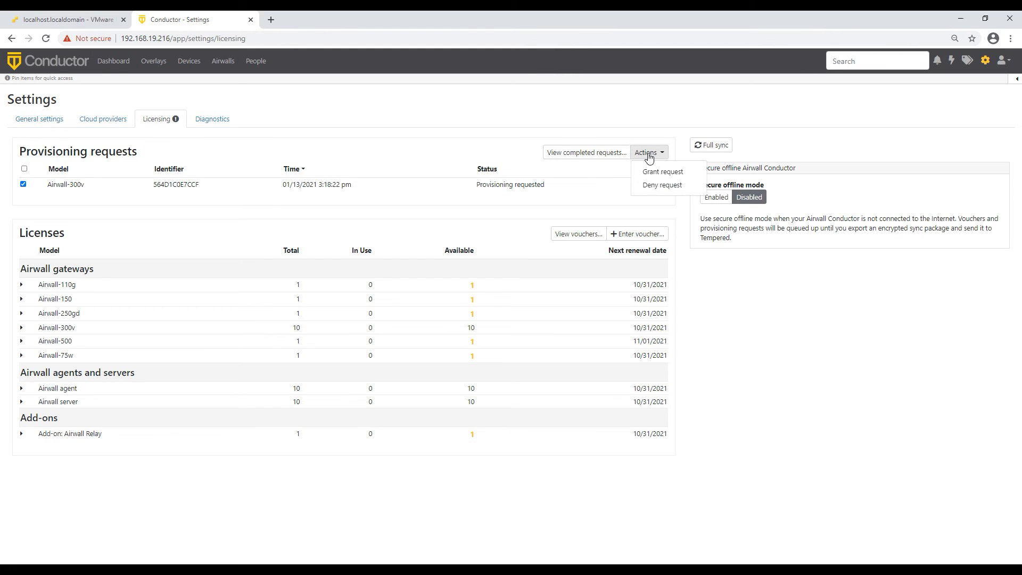
{"action": "left_click", "coordinate": [658, 173]}
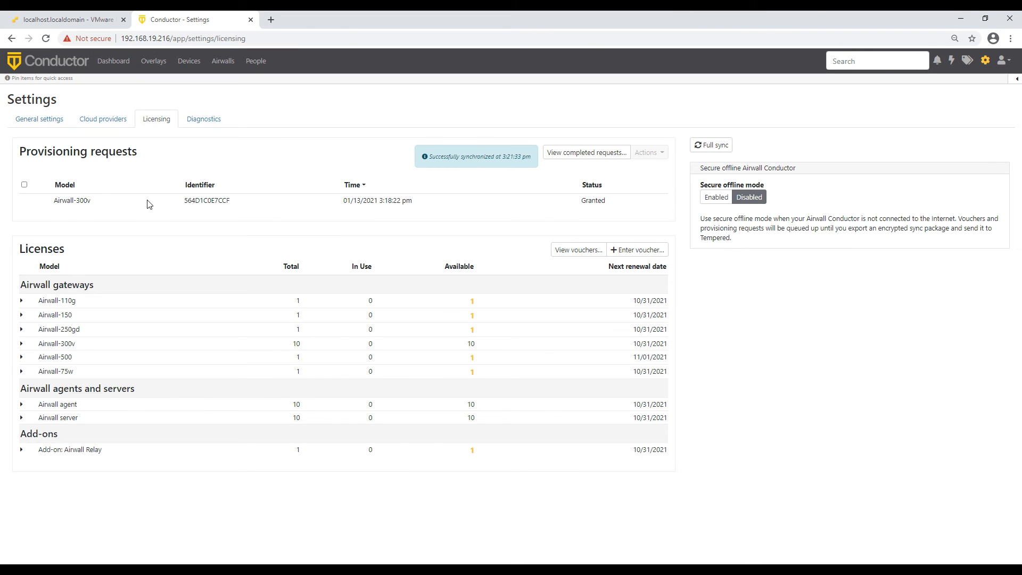
Step: Manage the new online Airwall from the dashboard, acknowledging it with name Airwall 1, description demo and location Seattle, WA
{"action": "left_click", "coordinate": [111, 69]}
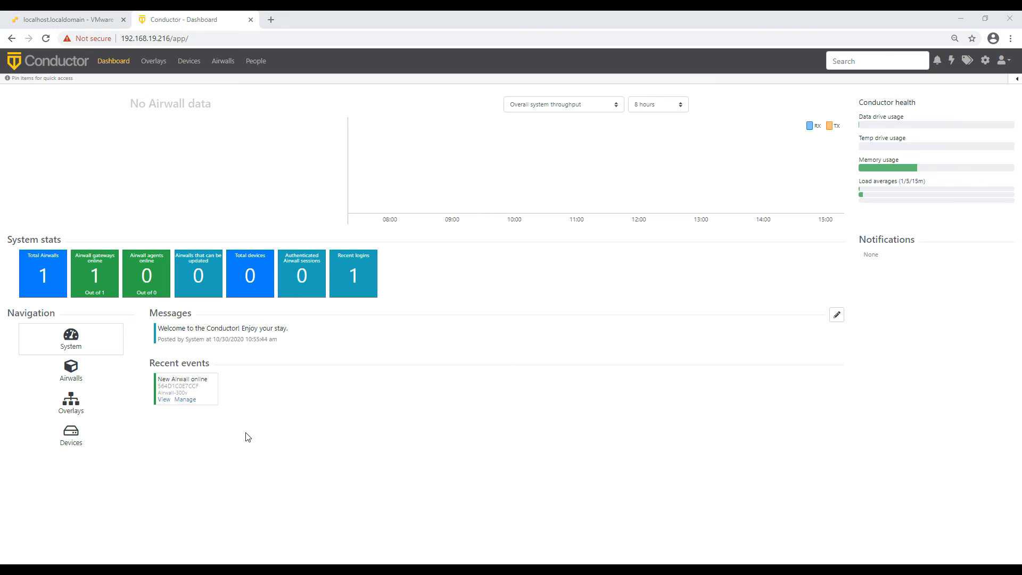
{"action": "left_click", "coordinate": [185, 400]}
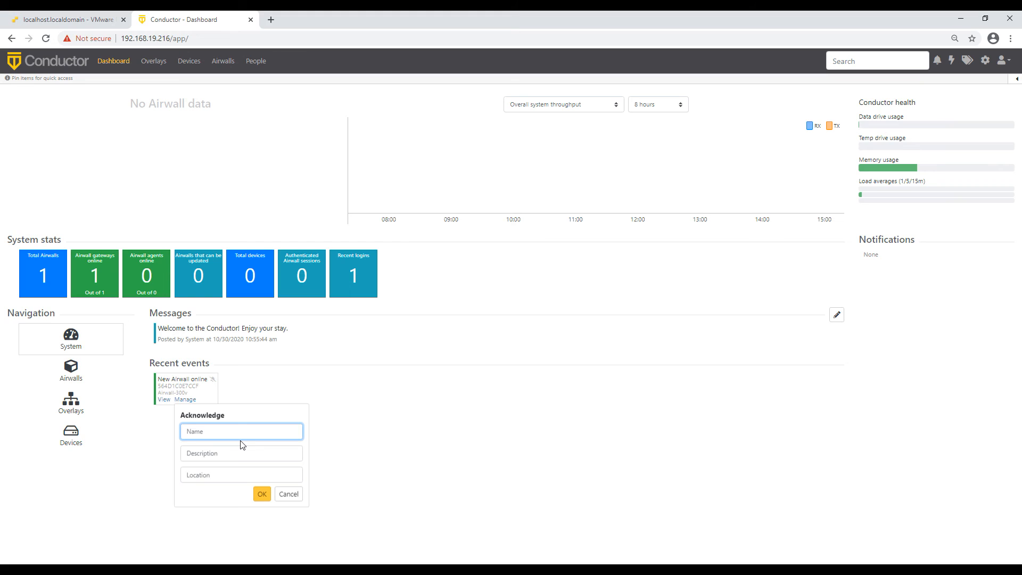
{"action": "type", "text": "Airwall 1"}
{"action": "key", "text": "Tab"}
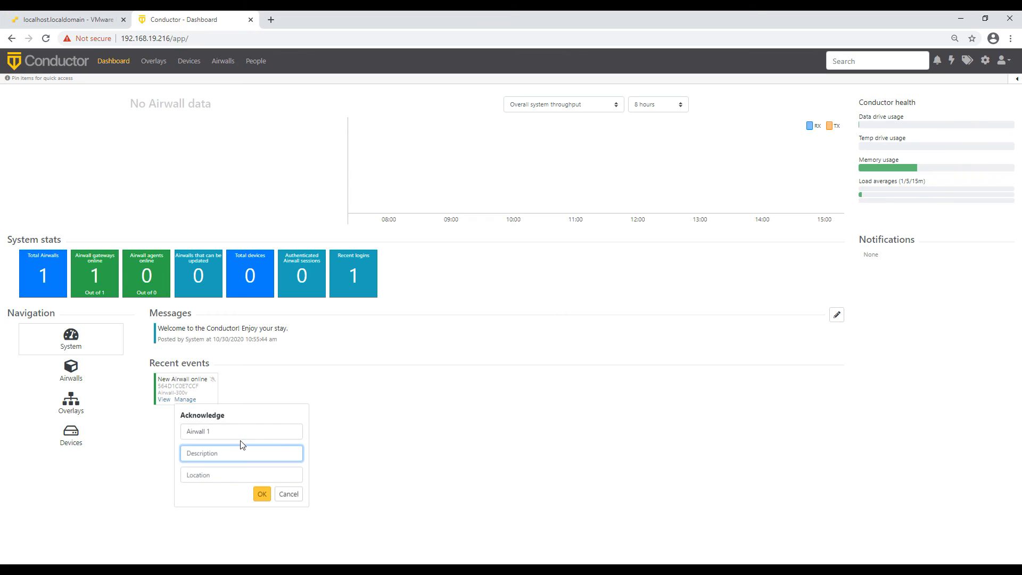
{"action": "type", "text": "demo"}
{"action": "key", "text": "Tab"}
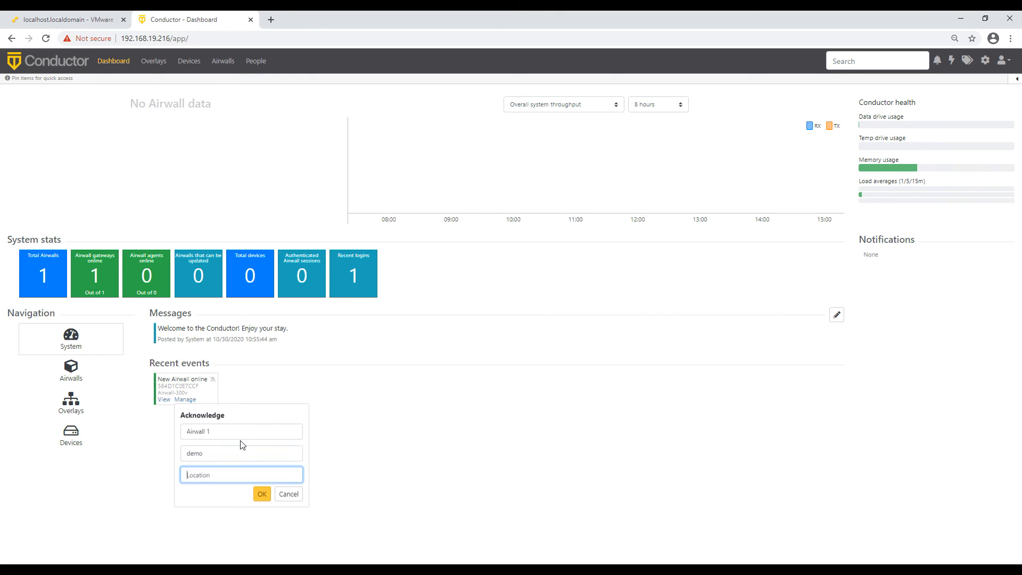
{"action": "type", "text": "Seattle, WA"}
{"action": "left_click", "coordinate": [261, 494]}
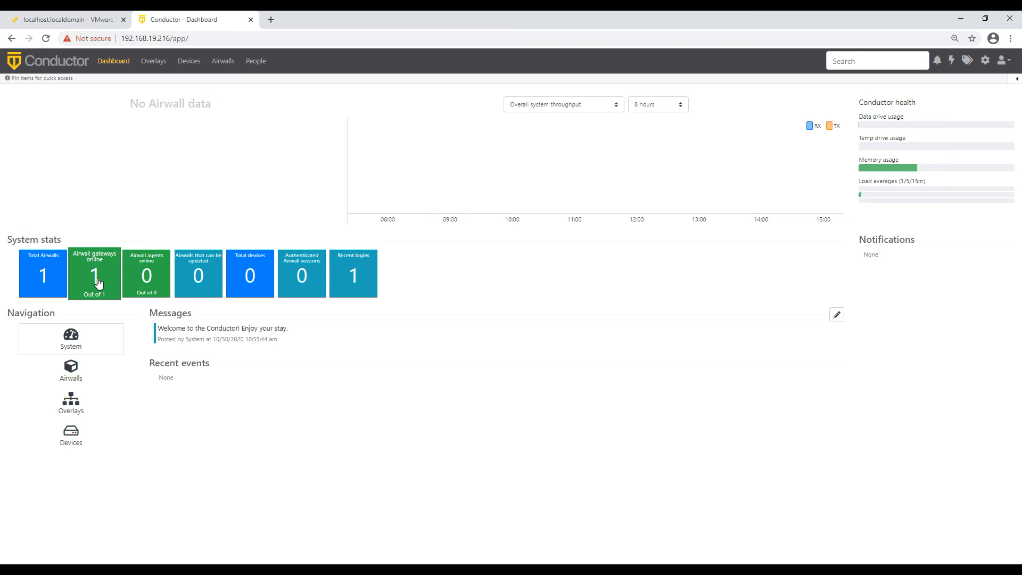
Step: List all Airwalls on the dashboard and narrow the list to the online Airwall gateways
{"action": "left_click", "coordinate": [77, 379]}
{"action": "left_click", "coordinate": [714, 314]}
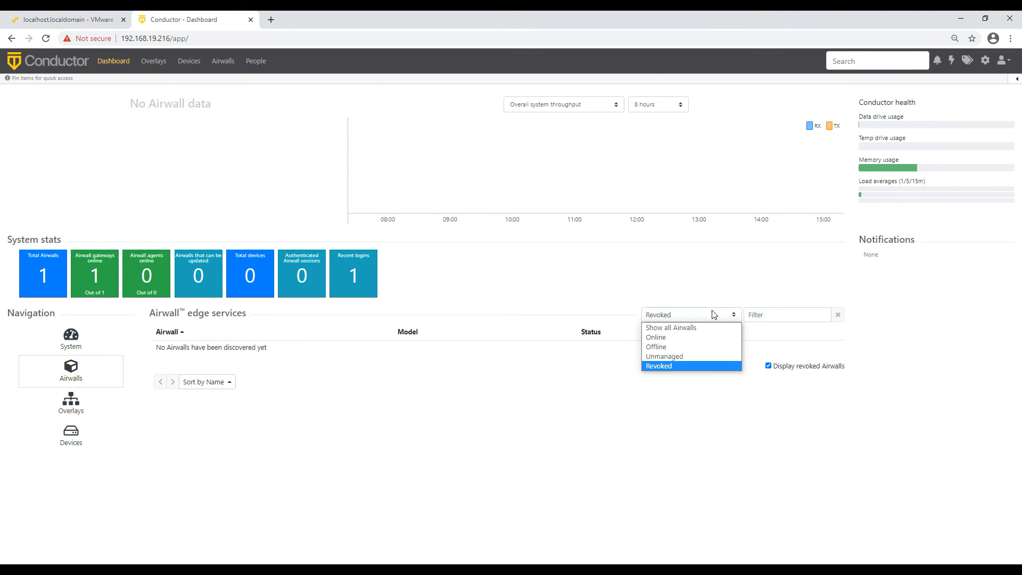
{"action": "left_click", "coordinate": [681, 328]}
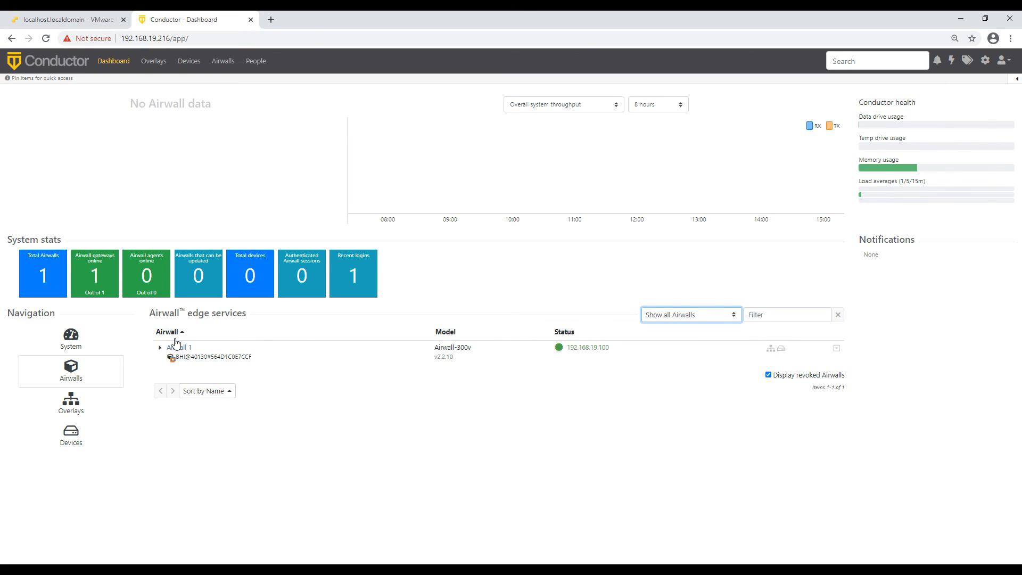
{"action": "left_click", "coordinate": [97, 273]}
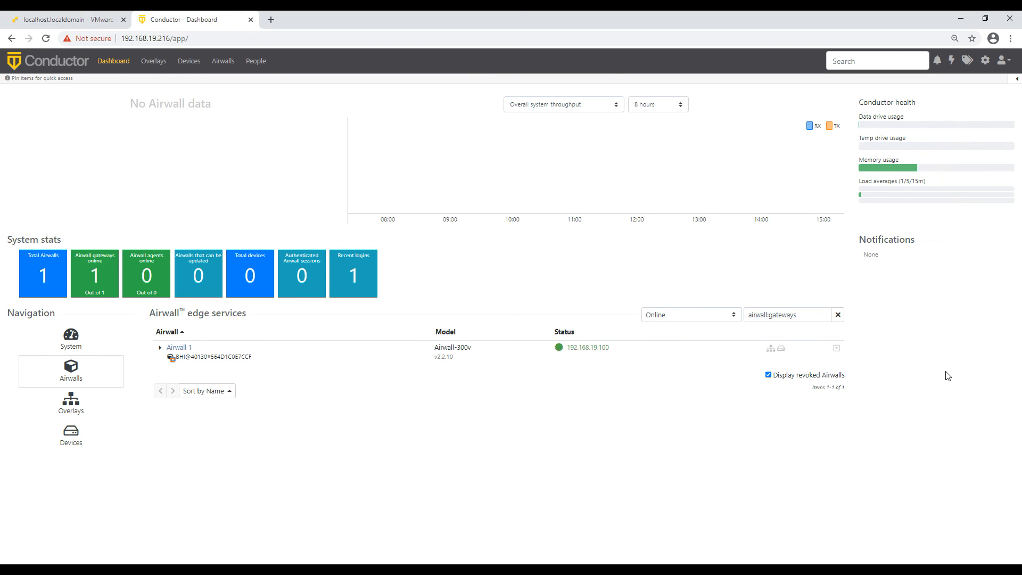
Step: Open Airwall 1 and examine its general details, the underlay and overlay port group settings, and its local devices
{"action": "left_click", "coordinate": [180, 348]}
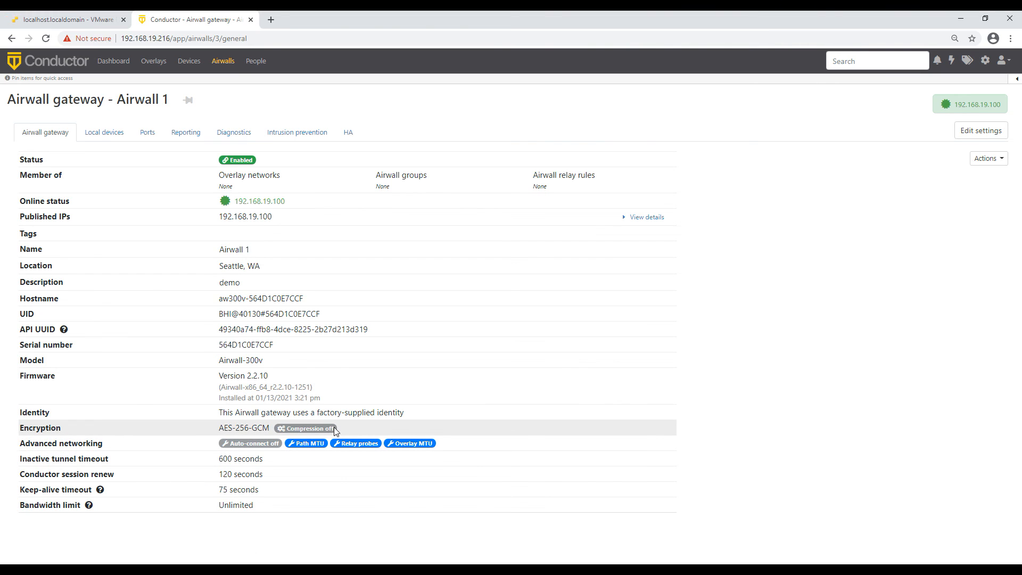
{"action": "left_click", "coordinate": [142, 135]}
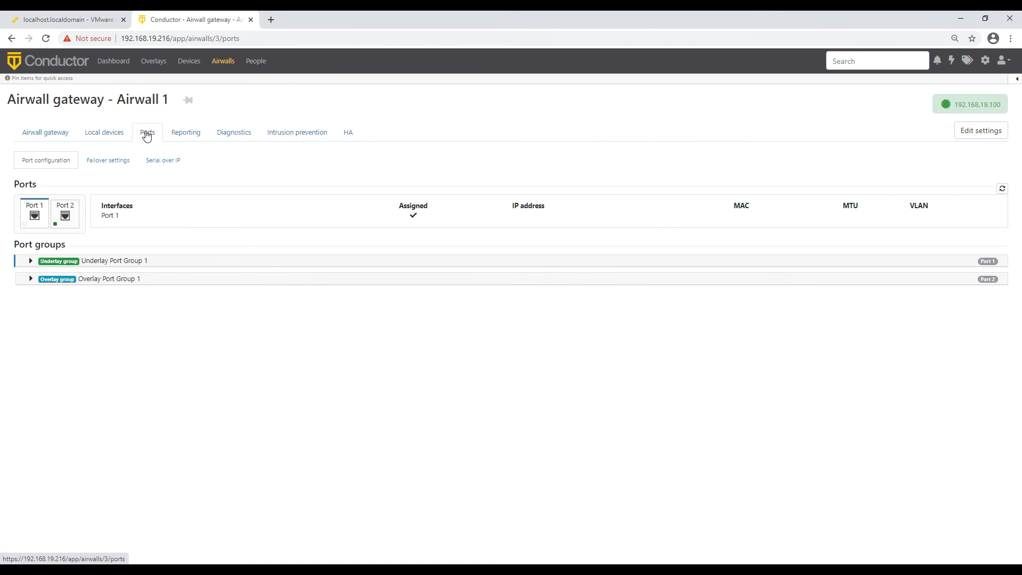
{"action": "left_click", "coordinate": [176, 262]}
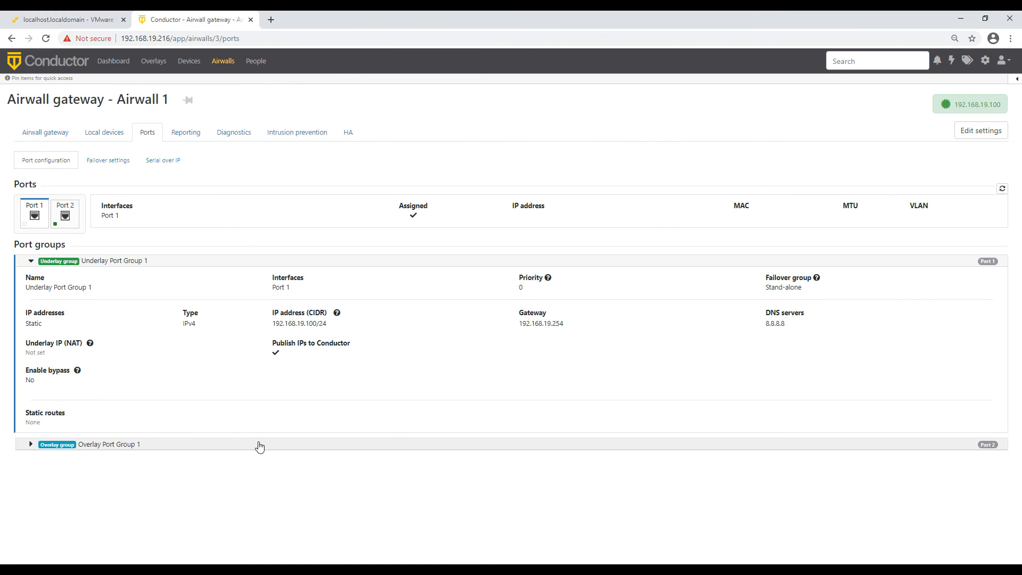
{"action": "left_click", "coordinate": [259, 446]}
{"action": "scroll", "coordinate": [320, 357], "scroll_direction": "down", "scroll_amount": 1}
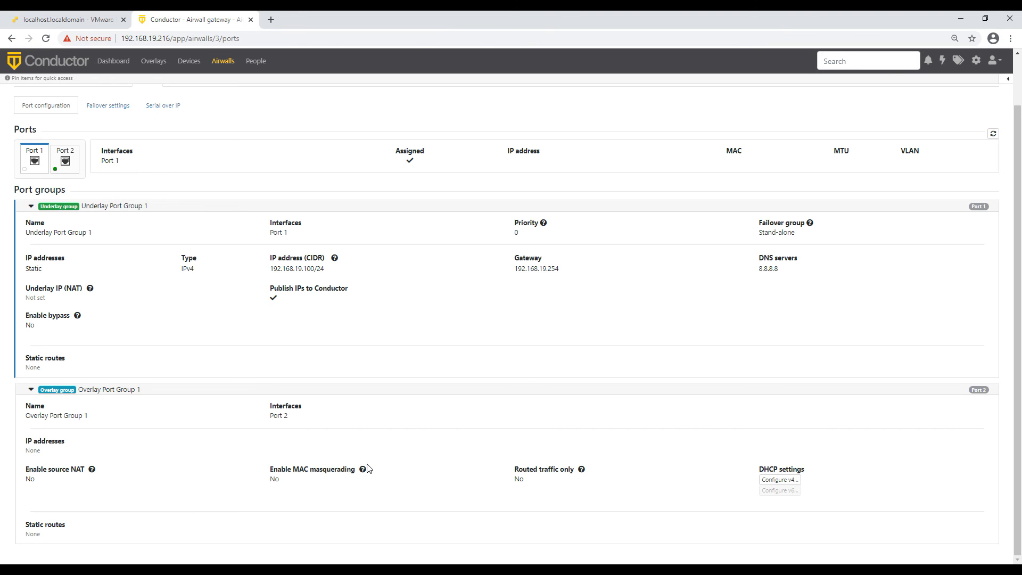
{"action": "scroll", "coordinate": [319, 449], "scroll_direction": "up", "scroll_amount": 1}
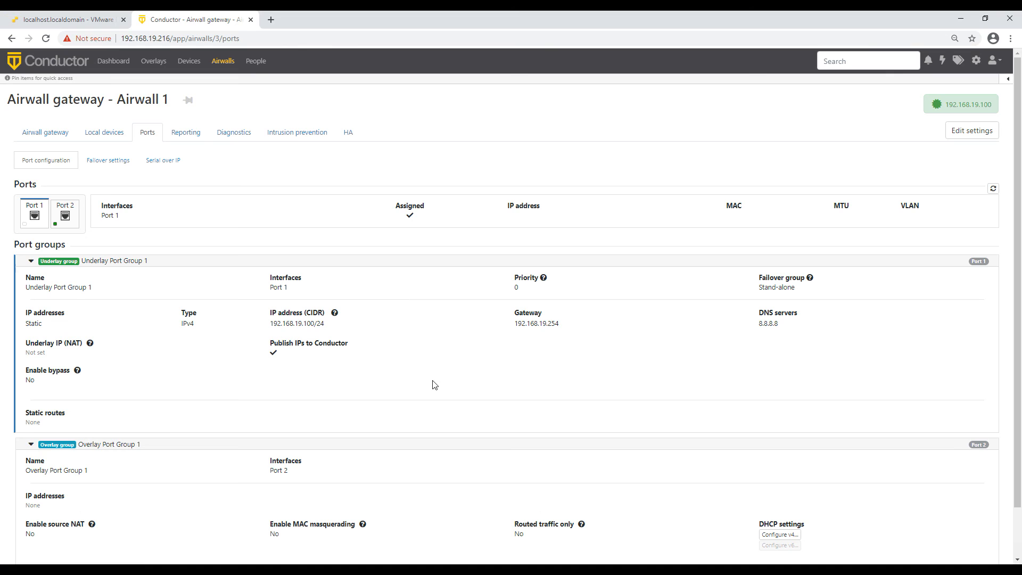
{"action": "left_click", "coordinate": [110, 133]}
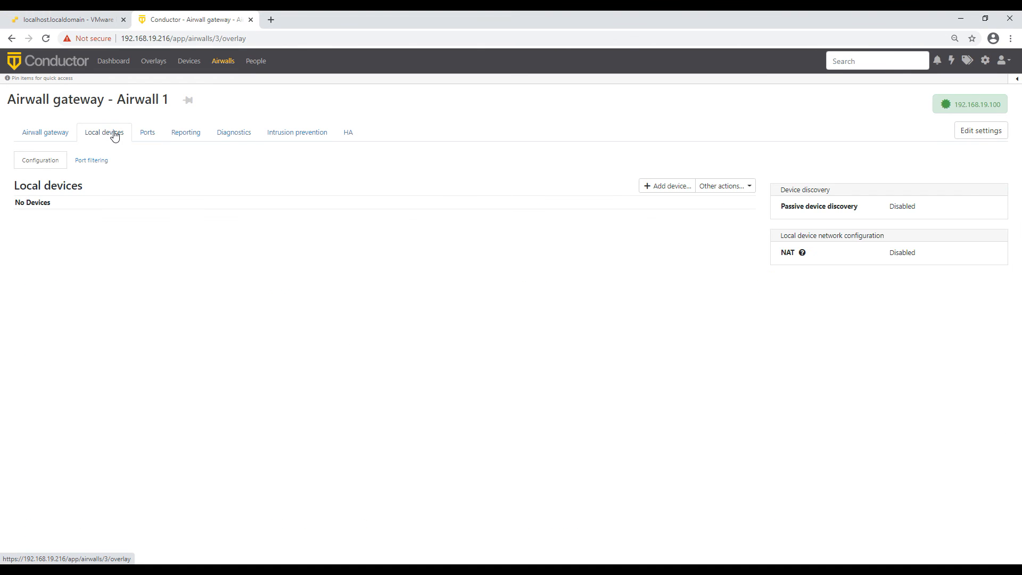